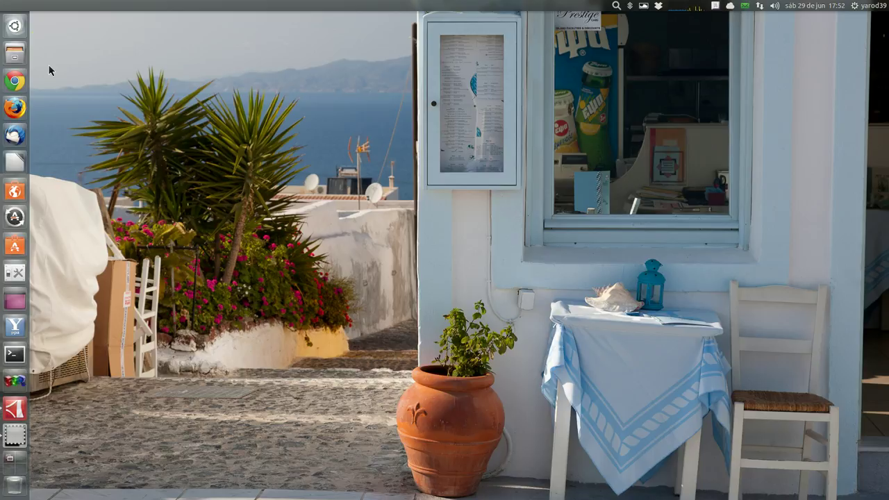
pyautogui.click(15, 26)
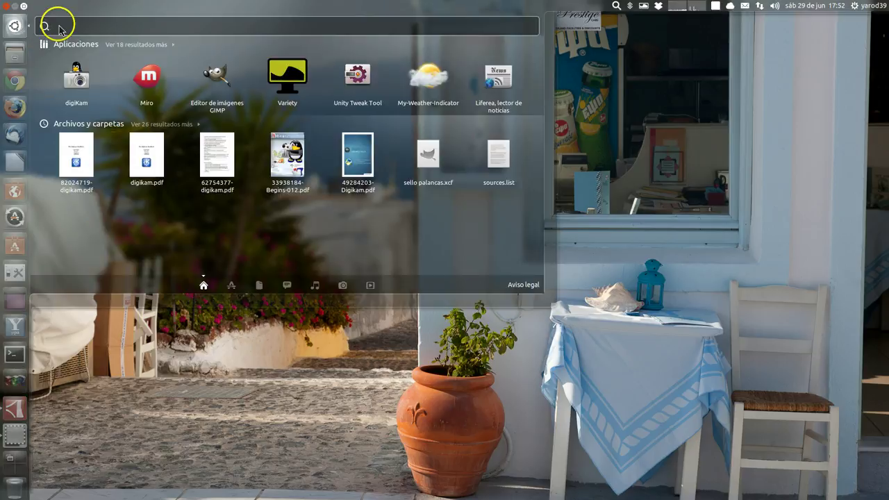
pyautogui.click(16, 26)
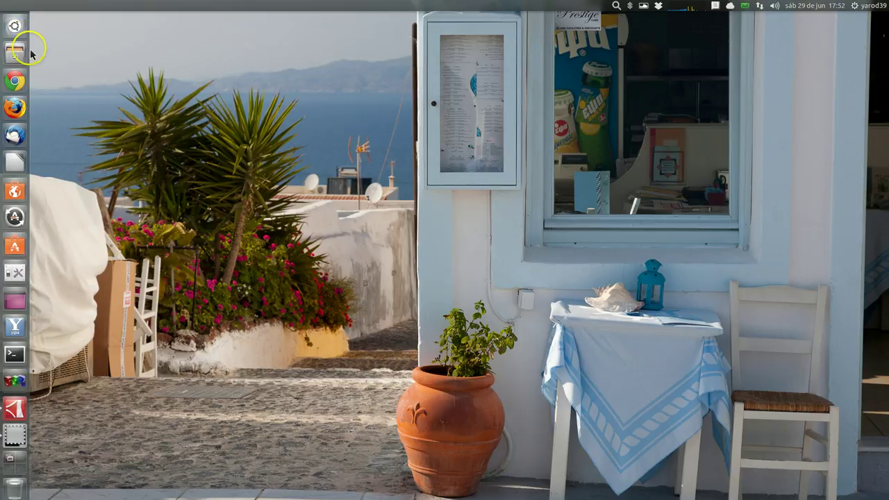
pyautogui.click(14, 247)
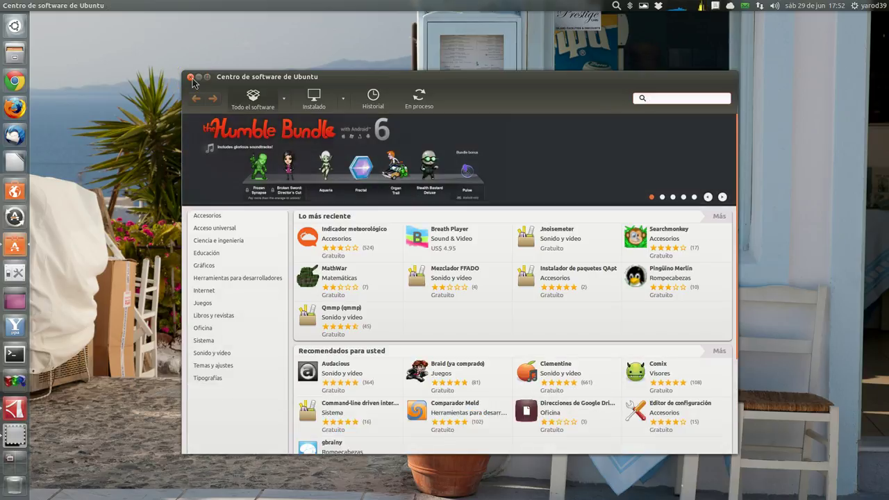
pyautogui.click(191, 78)
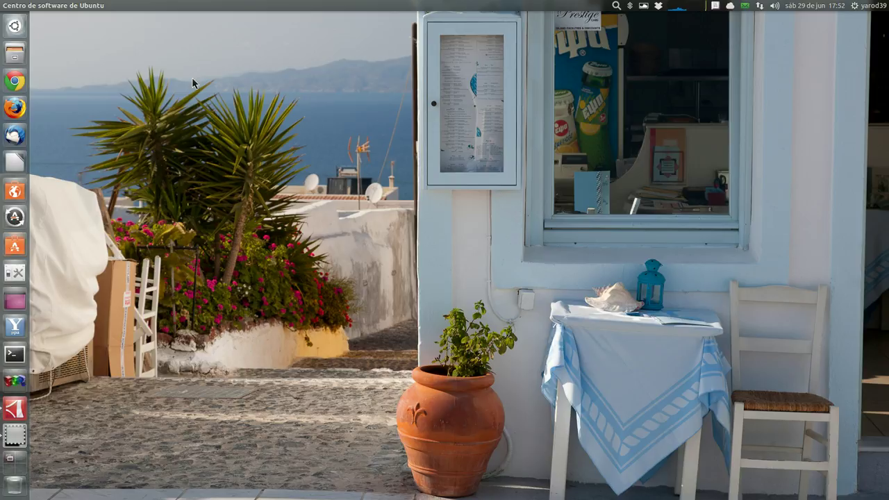
# Launch digiKam and select the Imágenes root album
pyautogui.click(15, 26)
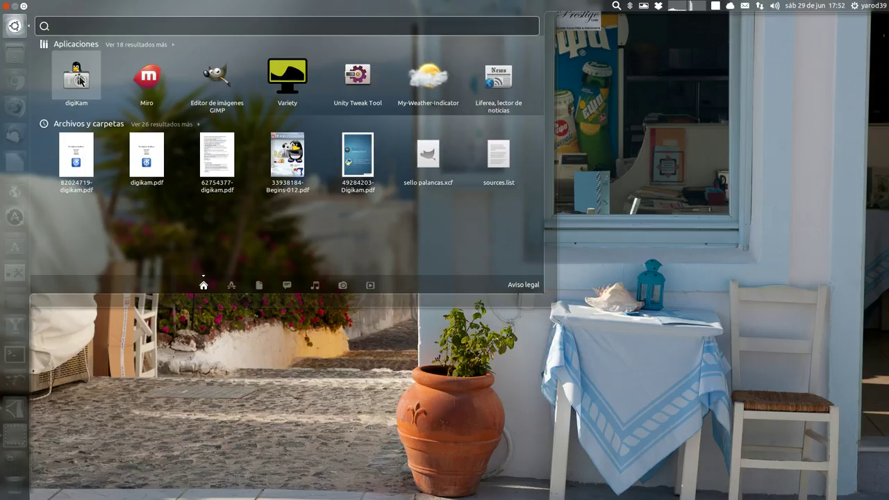
pyautogui.click(78, 78)
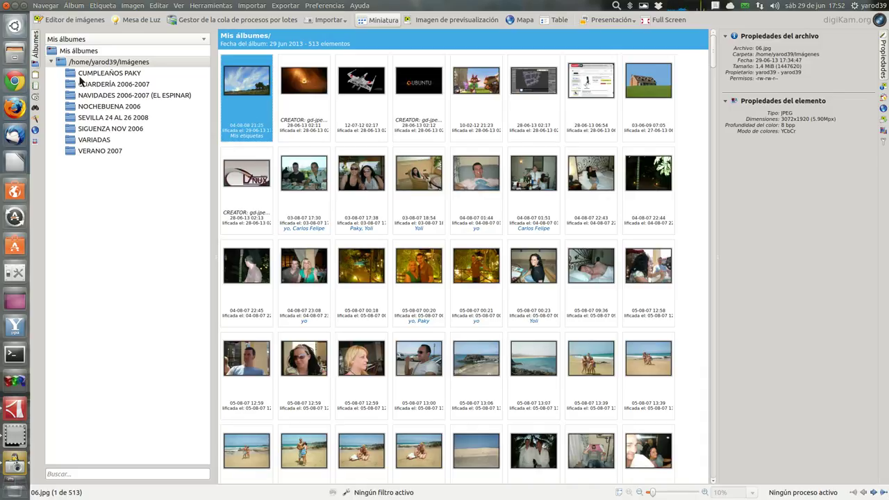
pyautogui.click(77, 64)
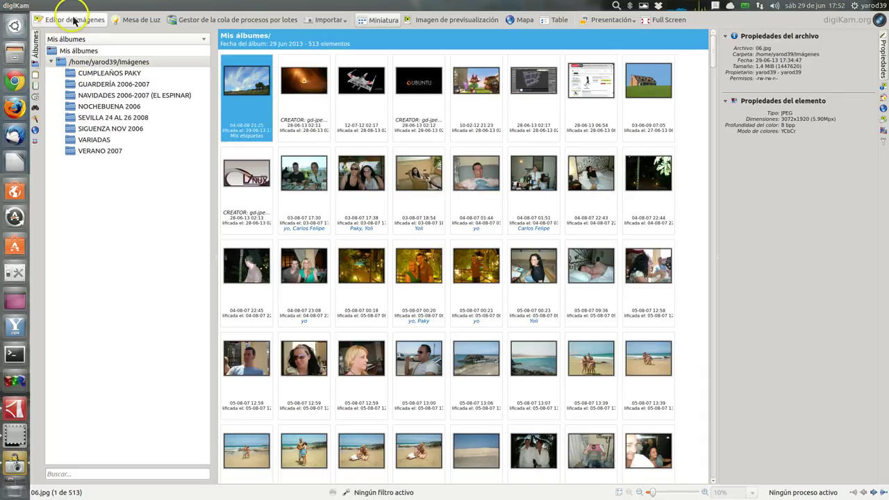
pyautogui.click(316, 23)
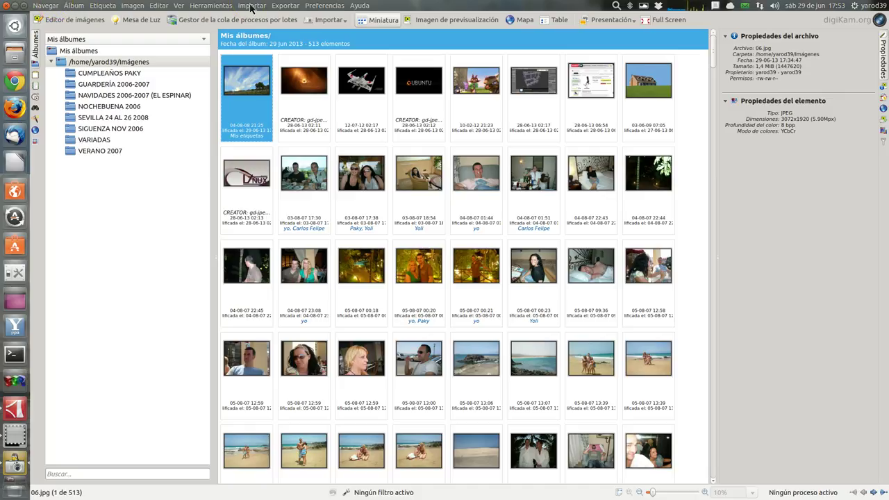
# Examine digiKam's list of supported RAW cameras from beginning to end and close it
pyautogui.click(355, 7)
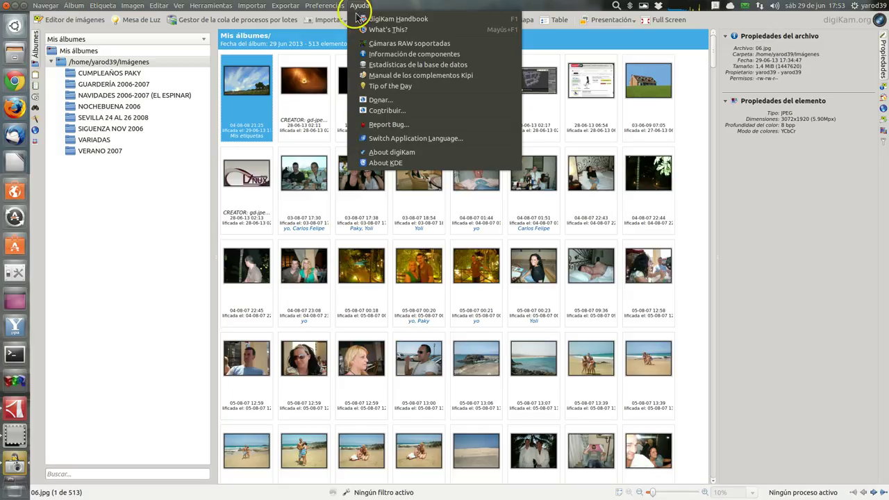
pyautogui.click(378, 46)
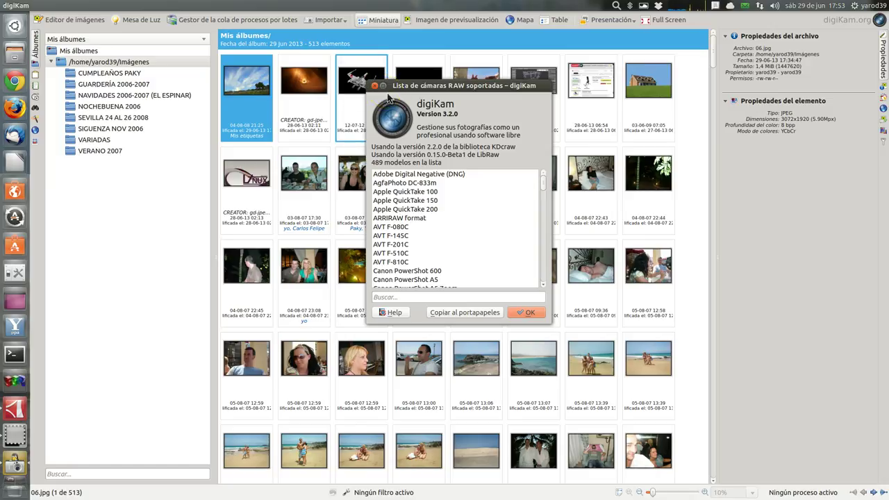
pyautogui.scroll(-15, 407, 182)
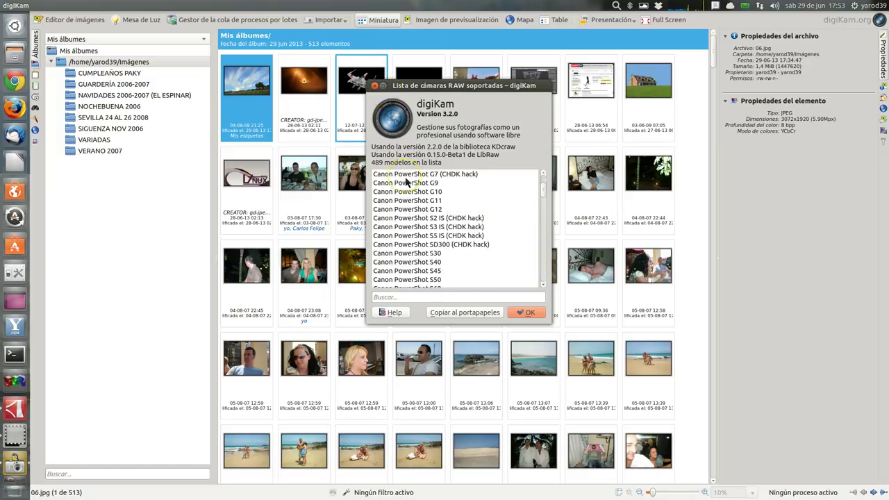
pyautogui.scroll(-15, 407, 182)
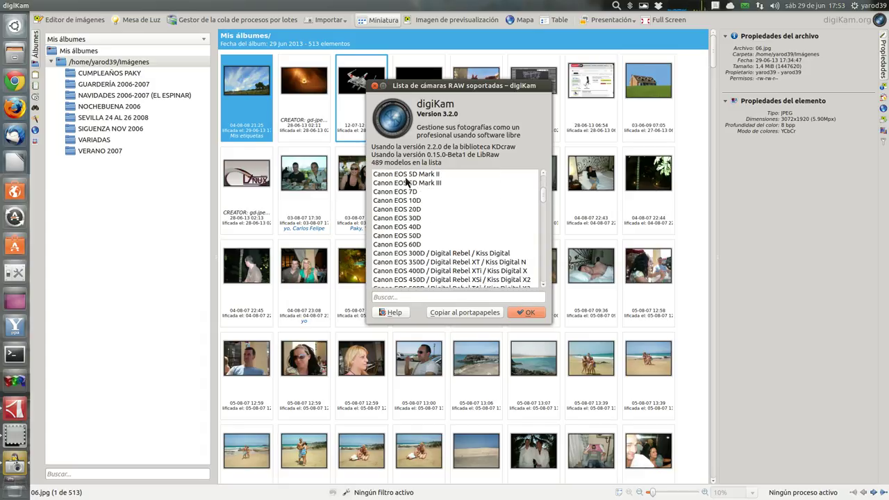
pyautogui.scroll(-10, 407, 182)
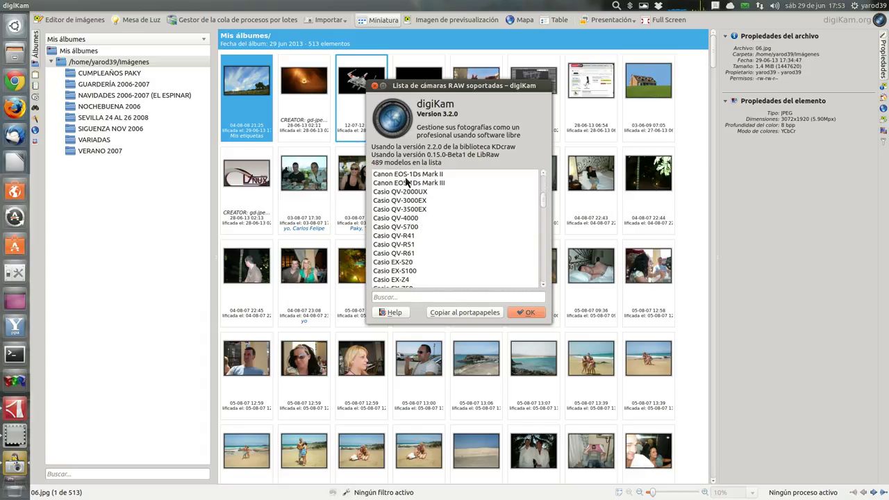
pyautogui.scroll(-15, 407, 182)
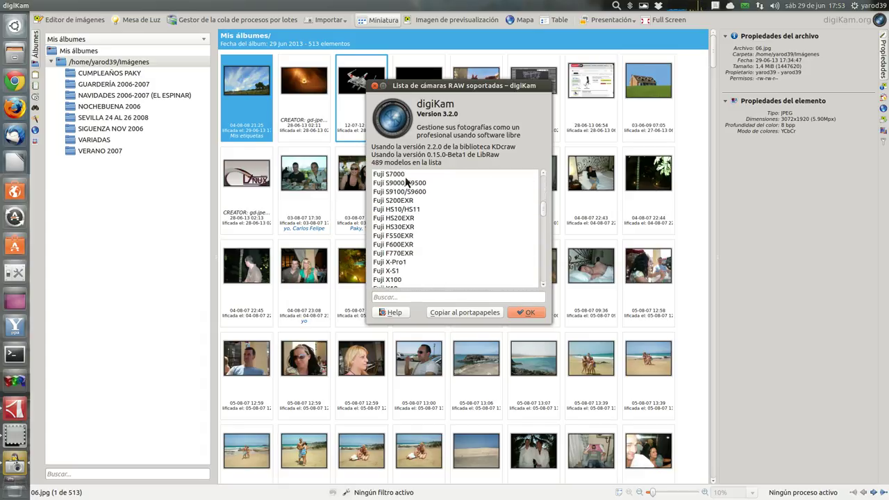
pyautogui.scroll(-15, 407, 182)
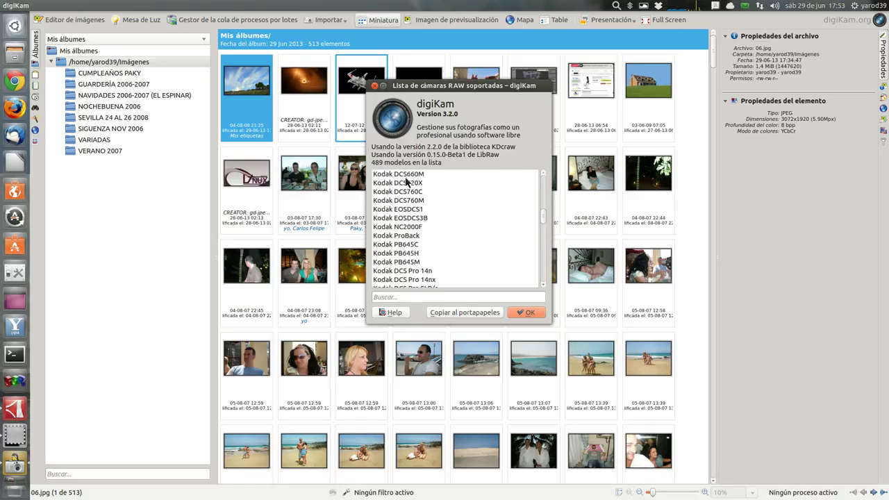
pyautogui.scroll(-15, 407, 182)
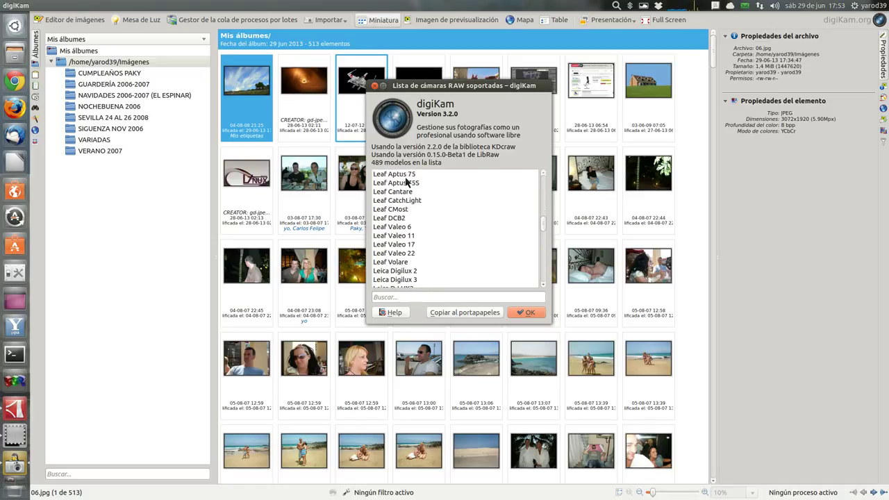
pyautogui.scroll(-15, 407, 182)
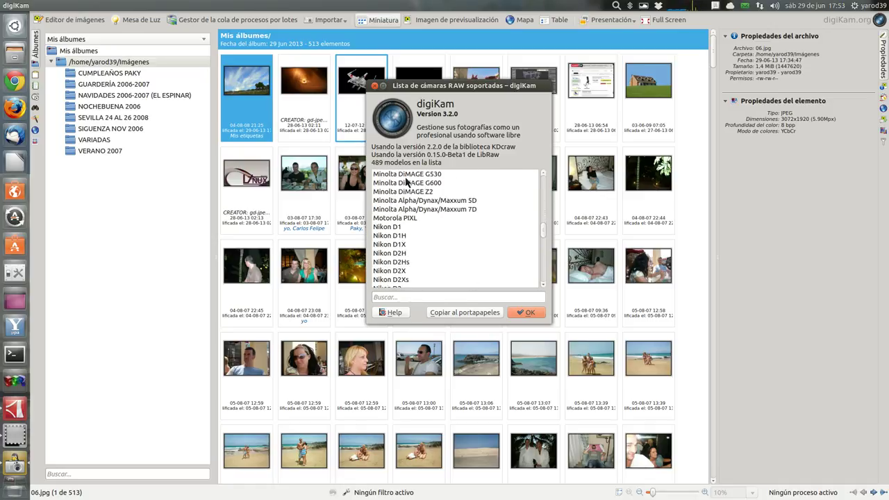
pyautogui.scroll(-12, 407, 182)
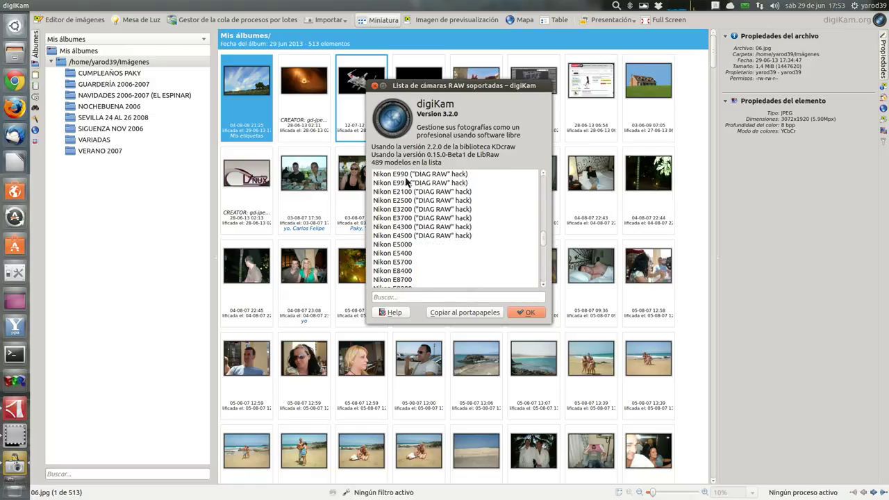
pyautogui.scroll(-4, 407, 182)
pyautogui.scroll(-15, 407, 182)
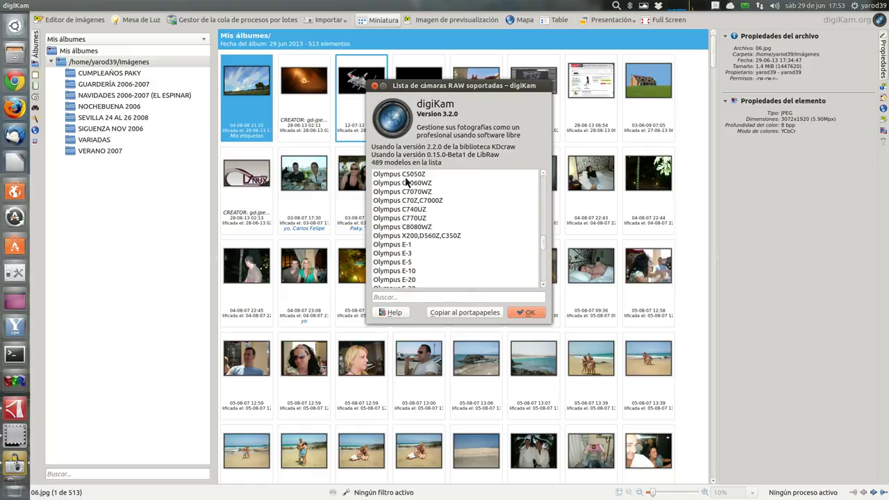
pyautogui.scroll(-15, 407, 182)
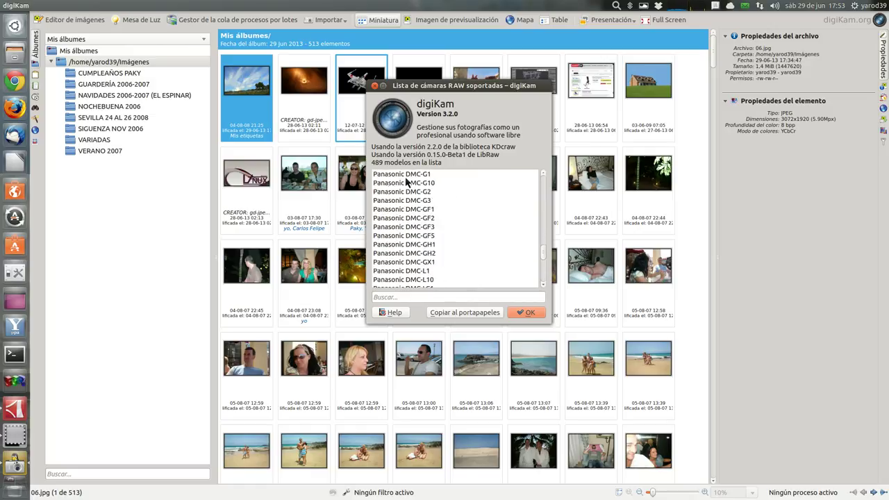
pyautogui.scroll(-15, 407, 182)
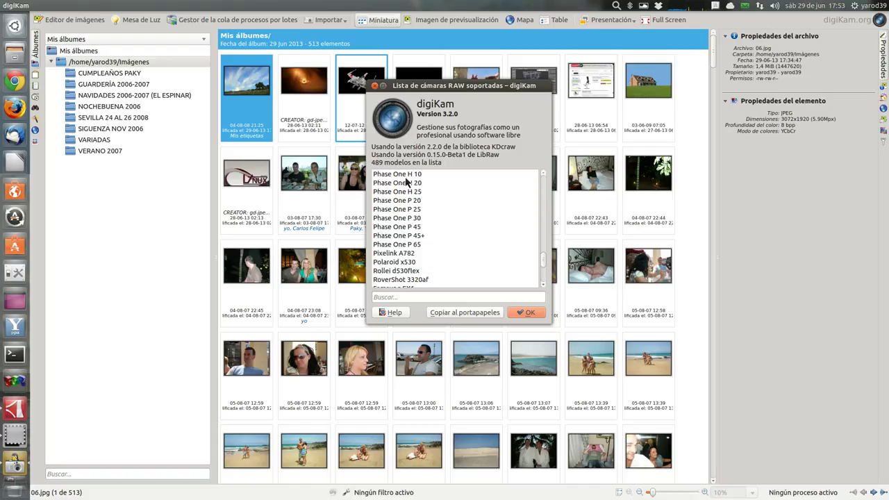
pyautogui.scroll(-15, 407, 182)
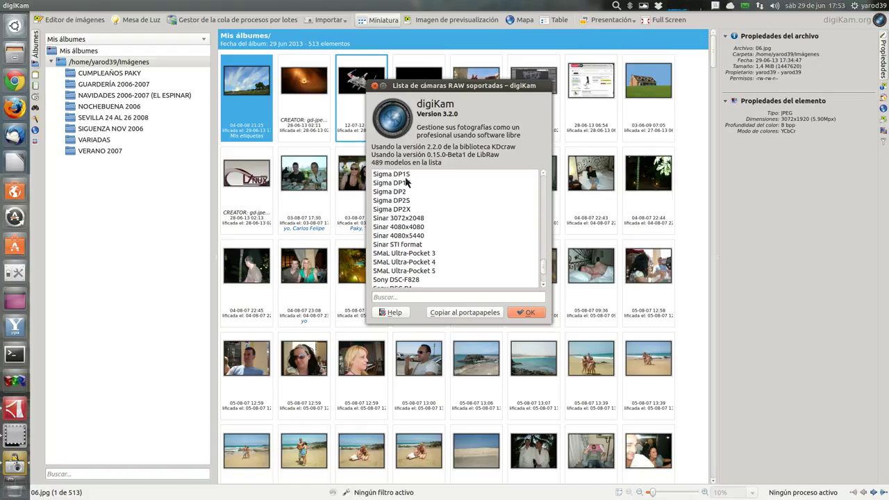
pyautogui.scroll(-5, 407, 182)
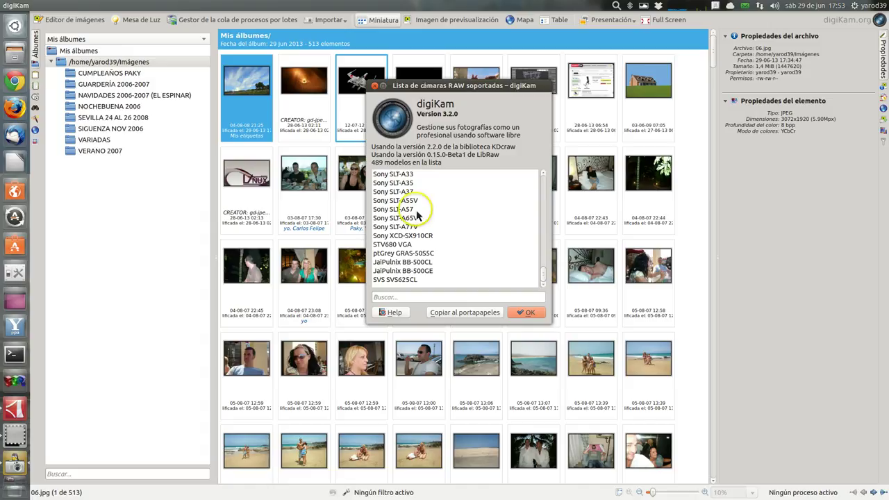
pyautogui.click(525, 313)
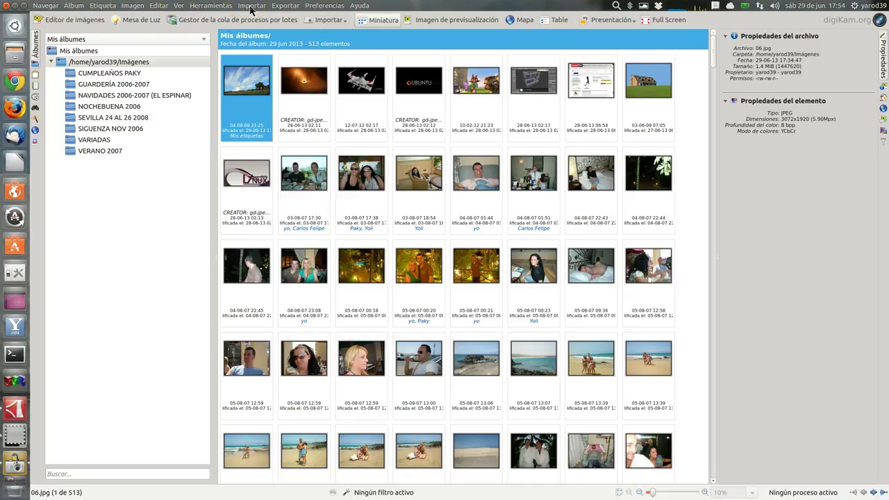
pyautogui.scroll(-1, 265, 175)
pyautogui.scroll(-6, 263, 172)
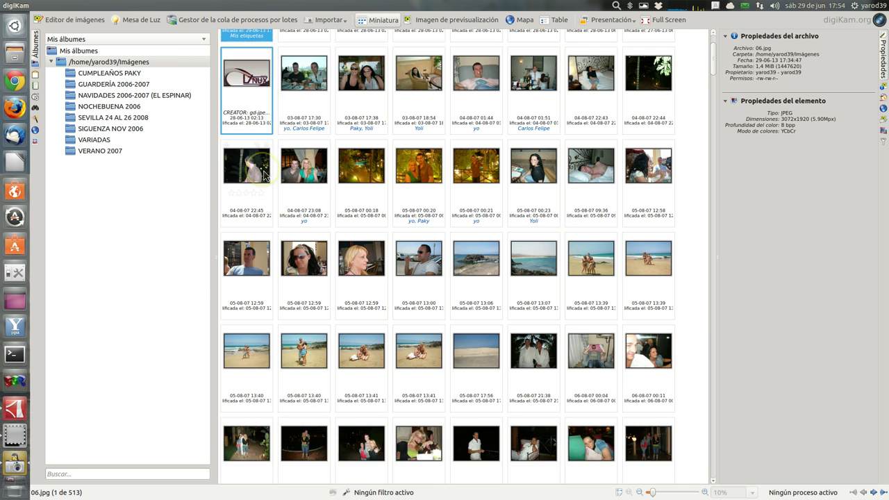
pyautogui.scroll(-1, 263, 175)
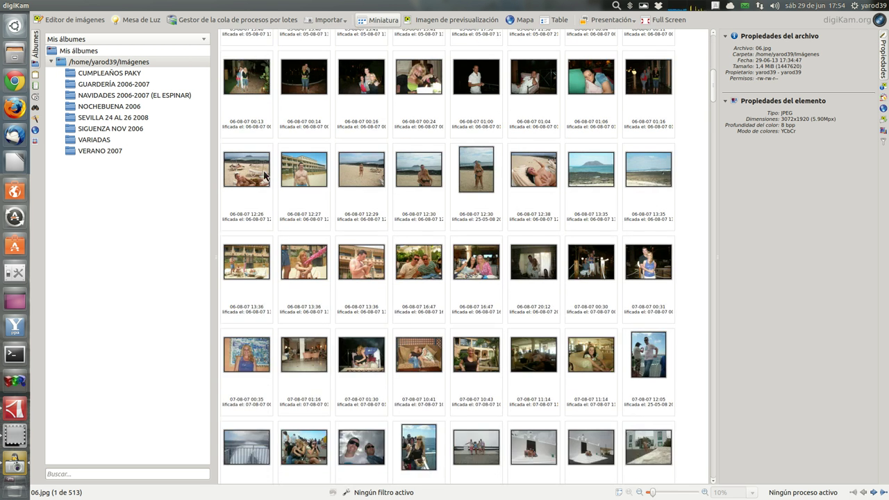
pyautogui.scroll(7, 264, 175)
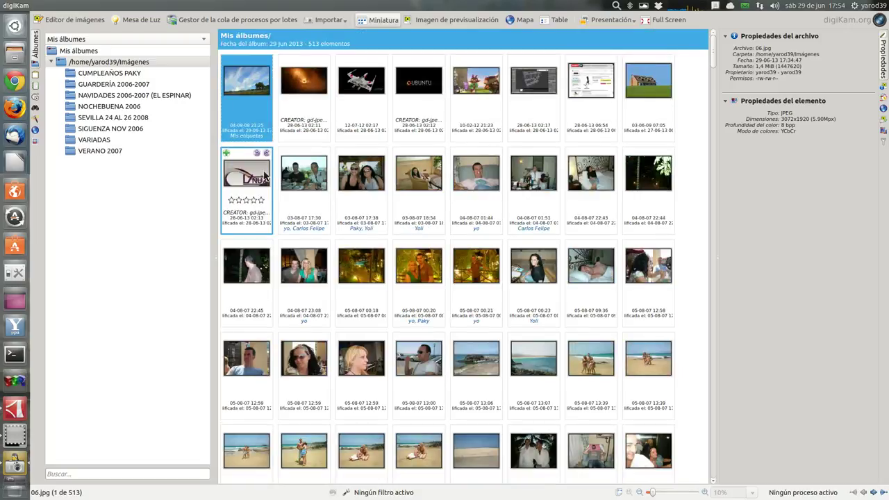
pyautogui.click(262, 108)
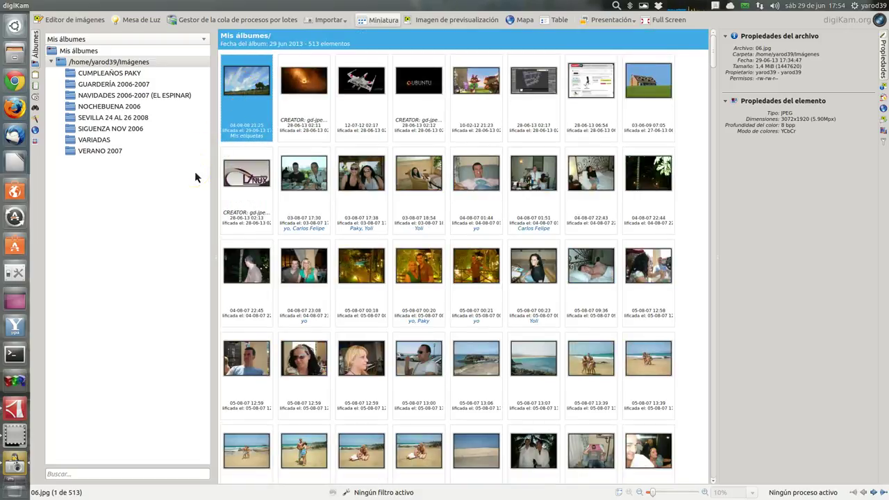
pyautogui.click(175, 180)
# Open digiKam's configuration and review the database, collections, album view and album category pages
pyautogui.moveTo(167, 5)
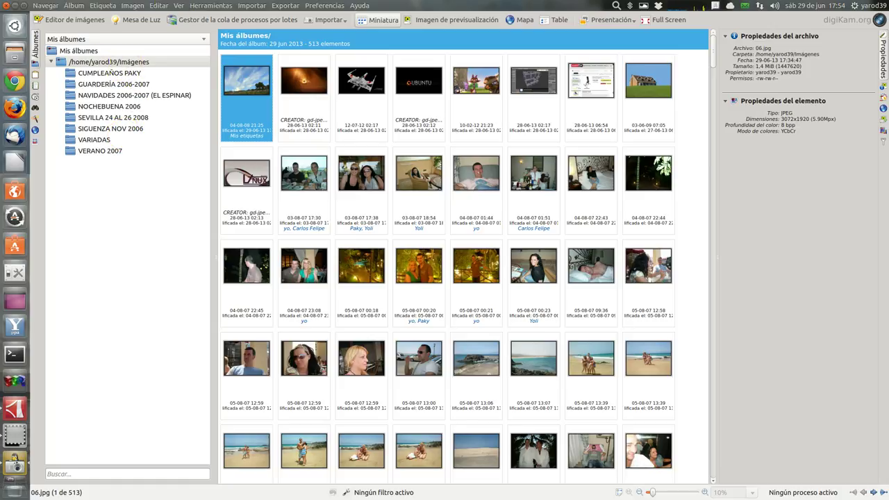
pyautogui.click(326, 6)
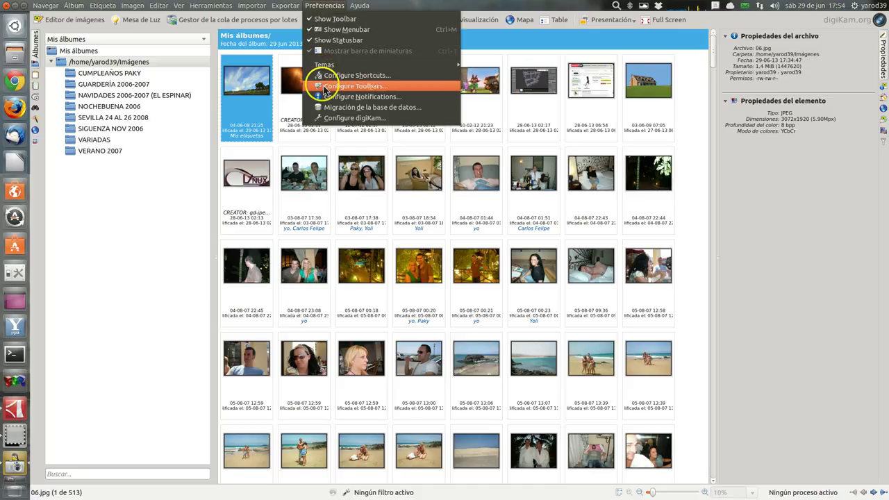
pyautogui.click(330, 119)
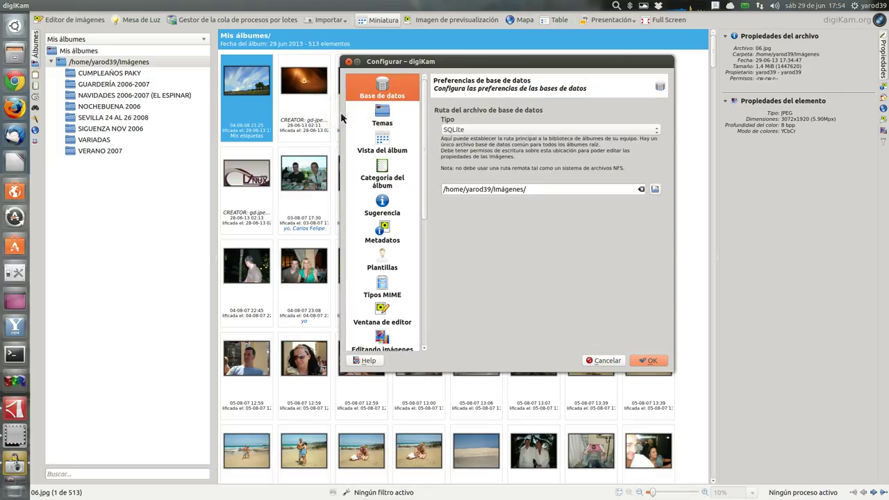
pyautogui.click(368, 118)
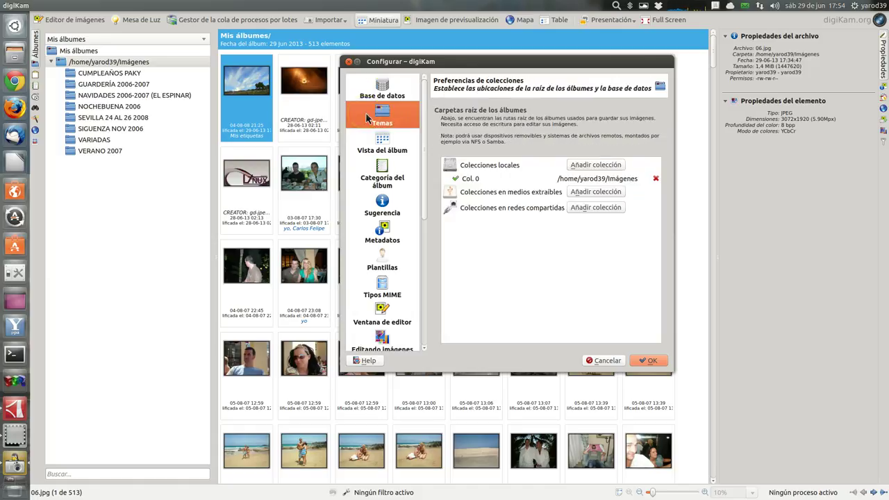
pyautogui.click(367, 146)
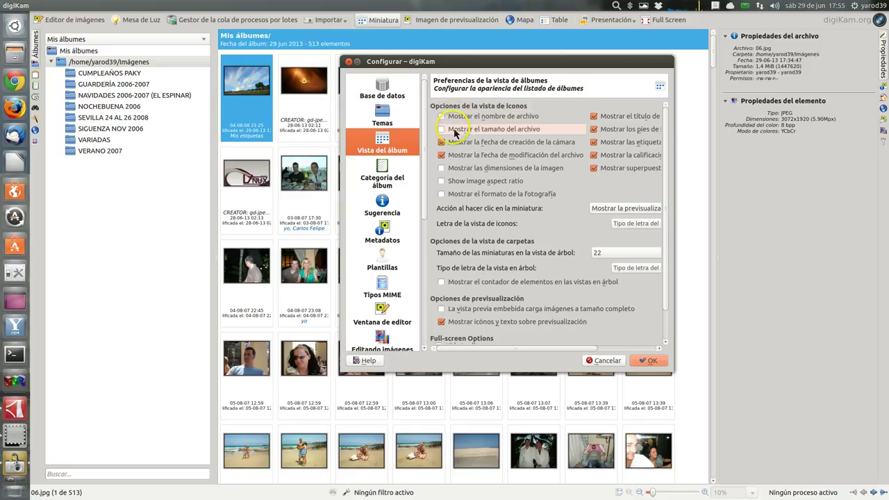
pyautogui.click(389, 183)
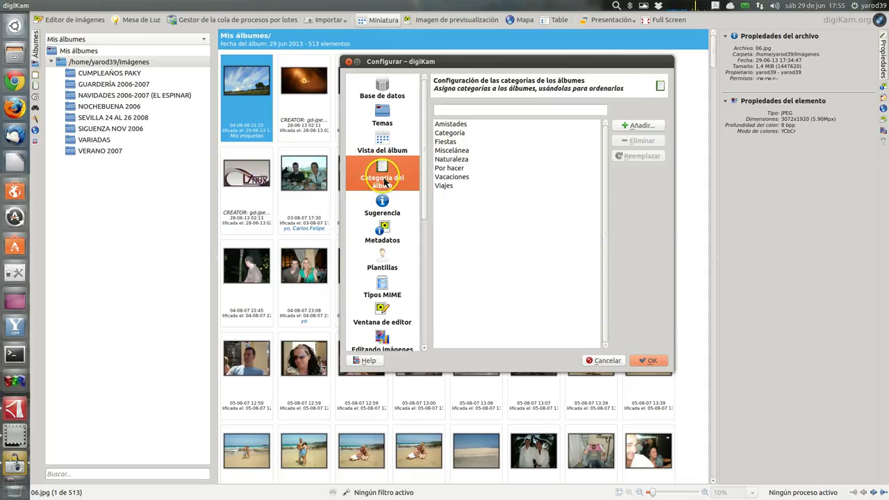
# Review the configuration pages for tooltips, metadata, templates, MIME types and the editor window
pyautogui.click(386, 207)
pyautogui.click(389, 236)
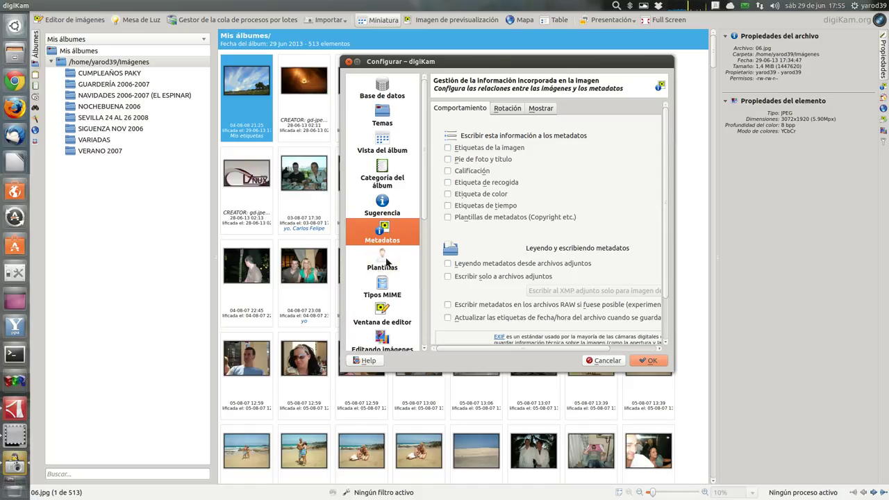
pyautogui.click(386, 262)
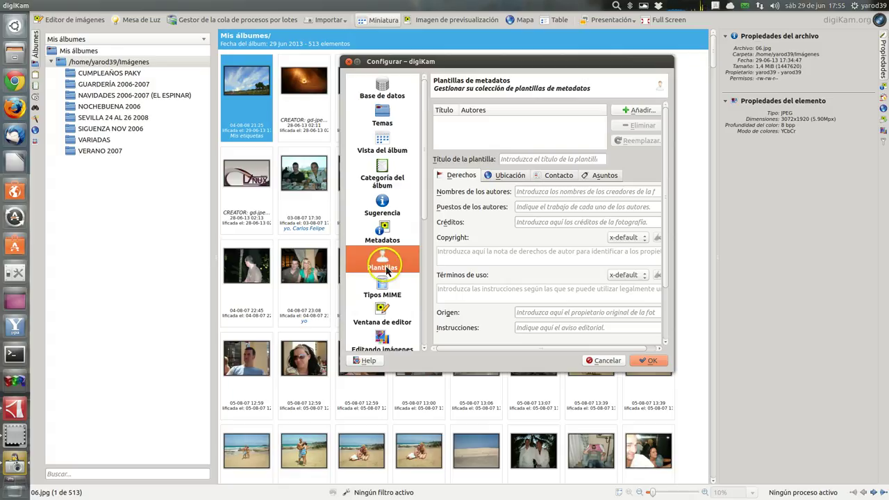
pyautogui.click(387, 290)
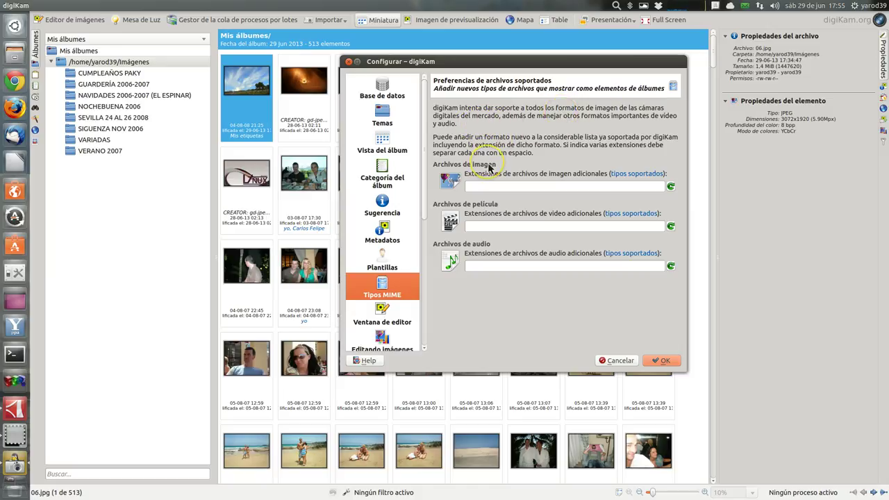
pyautogui.click(387, 316)
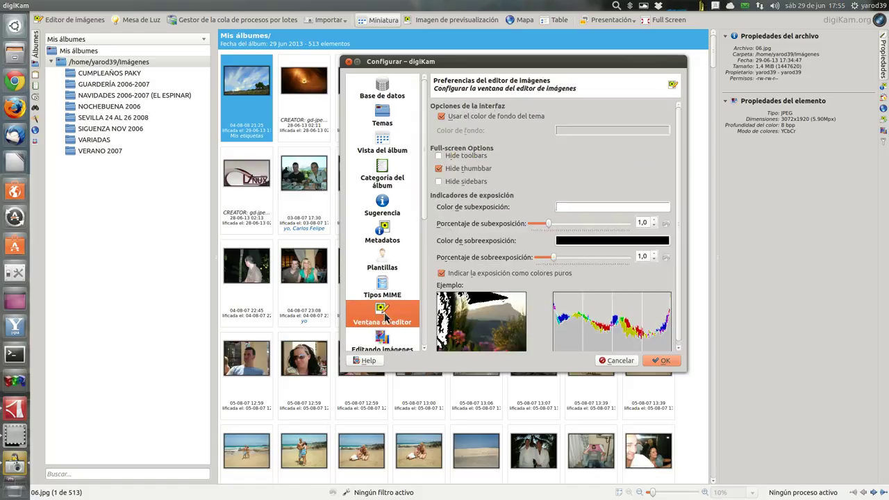
# Review the configuration pages for RAW decoding, image saving and colour management
pyautogui.scroll(-5, 385, 278)
pyautogui.click(381, 130)
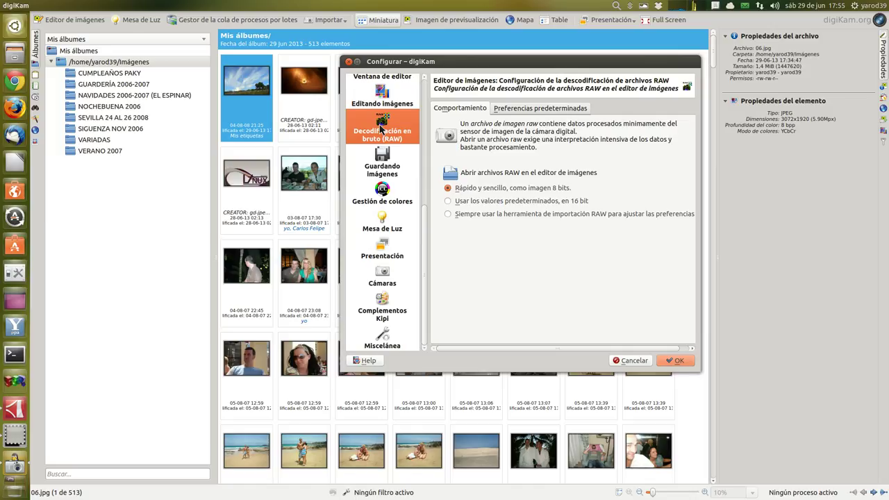
pyautogui.click(381, 158)
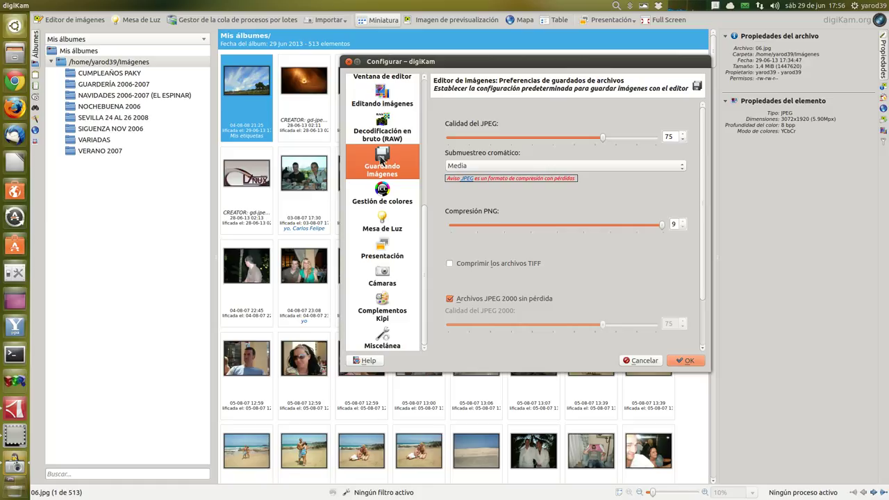
pyautogui.click(382, 200)
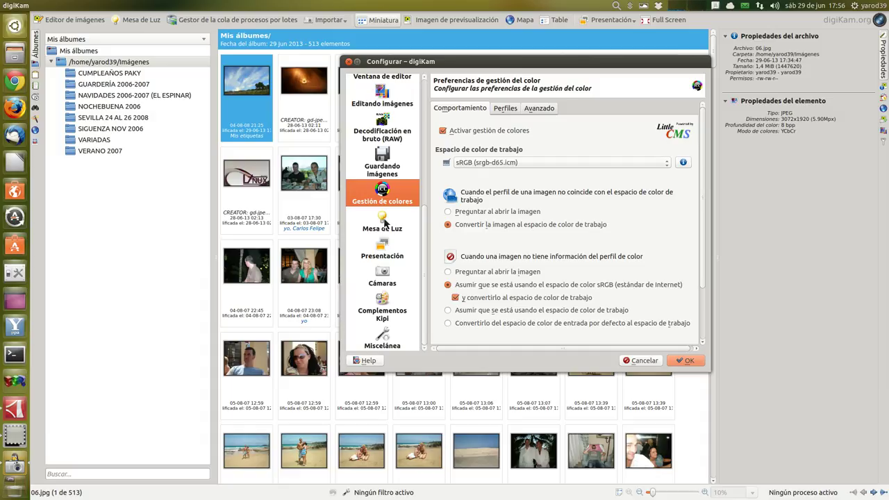
# Review the configuration pages for the Light Table, the slideshow and cameras
pyautogui.click(382, 221)
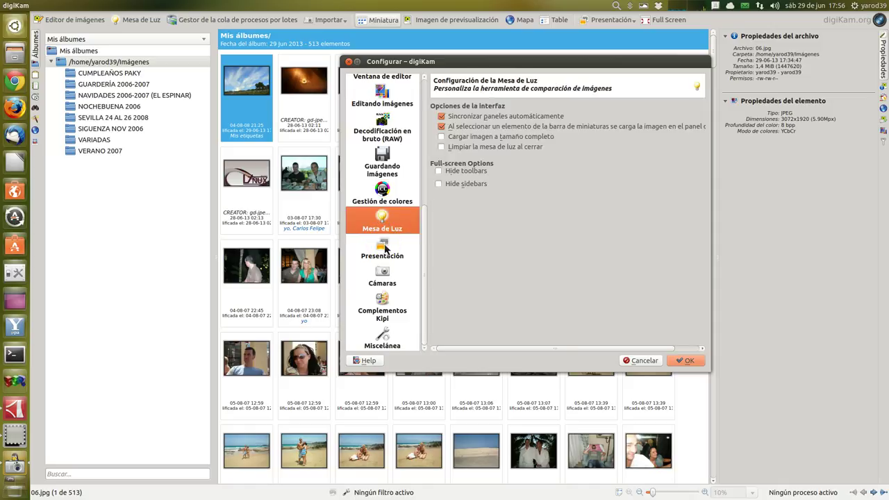
pyautogui.click(384, 250)
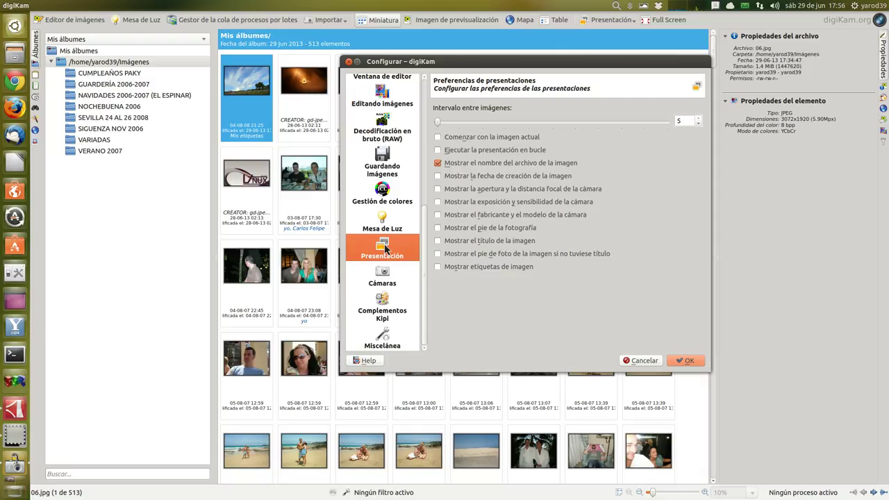
pyautogui.click(384, 224)
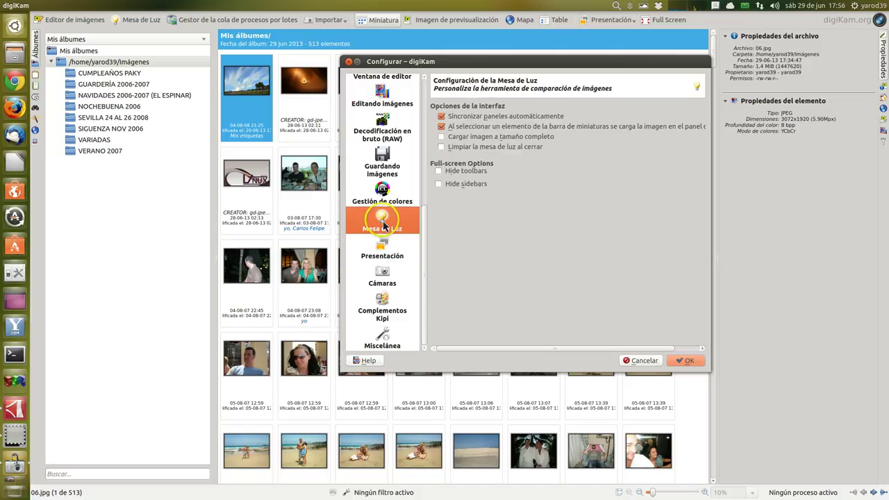
pyautogui.click(384, 251)
pyautogui.click(384, 278)
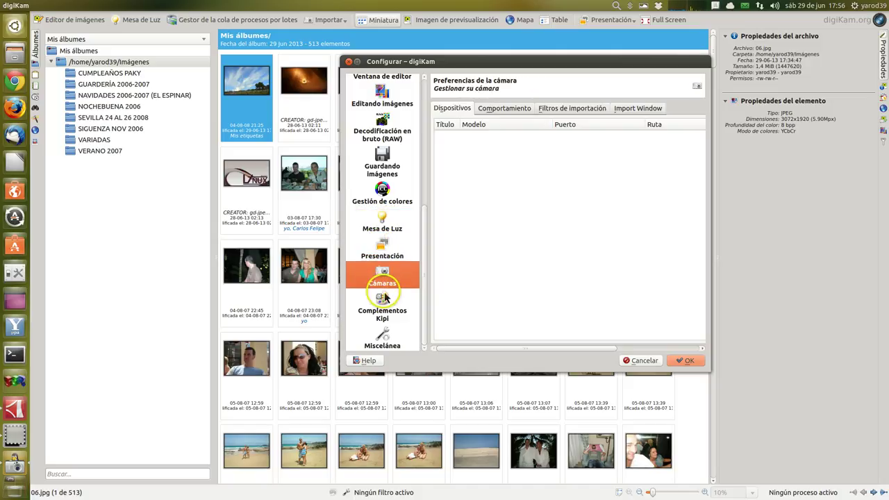
# Look through the Kipi plugin list and the miscellaneous preferences, and close the configuration without changing anything
pyautogui.click(385, 301)
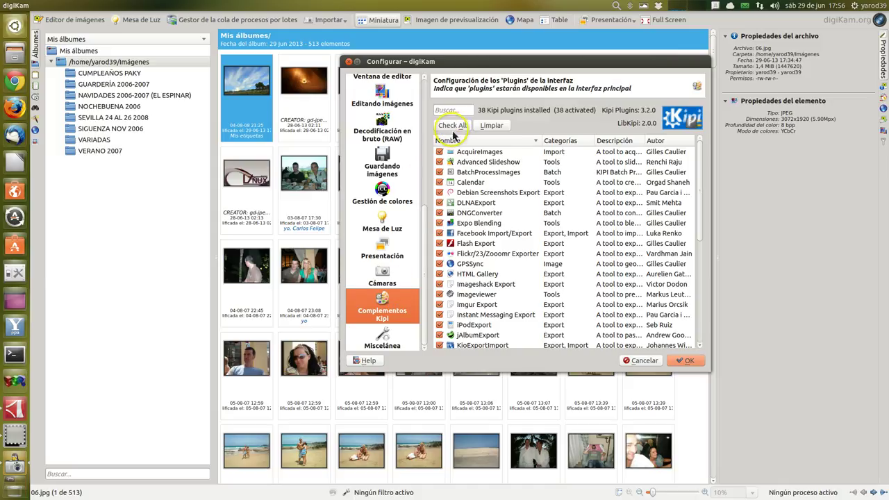
pyautogui.scroll(-7, 462, 290)
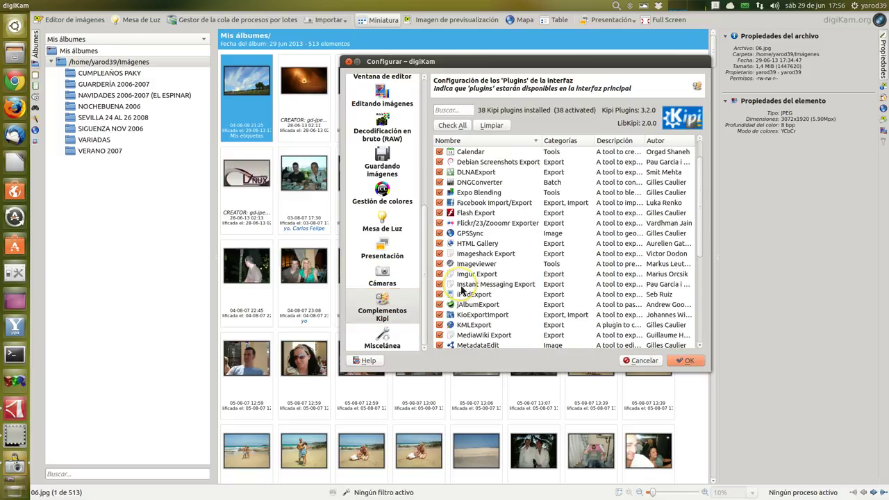
pyautogui.scroll(7, 462, 290)
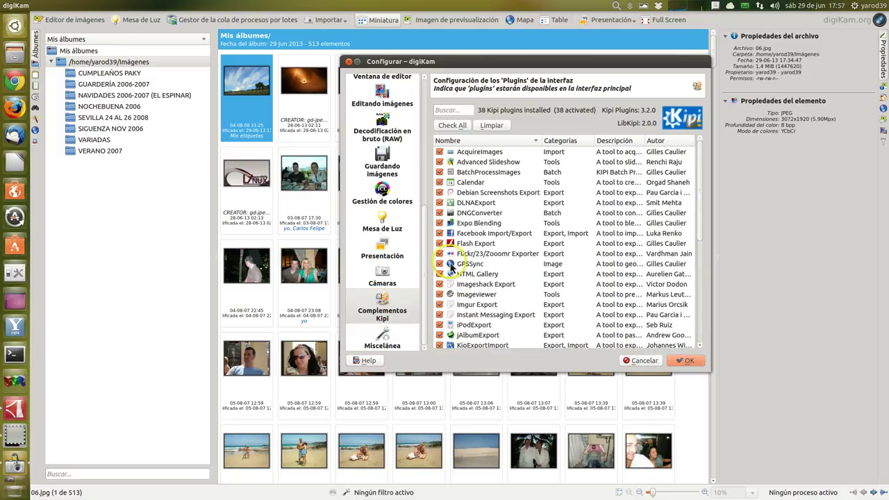
pyautogui.scroll(-7, 451, 267)
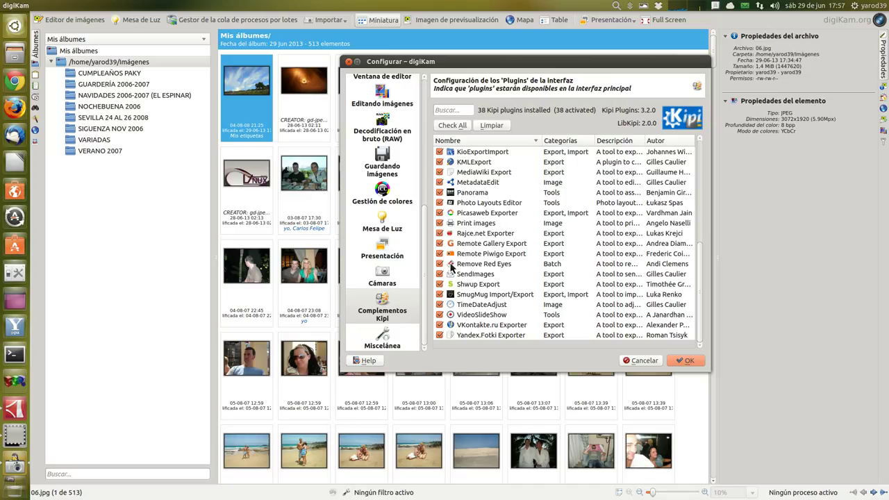
pyautogui.click(384, 338)
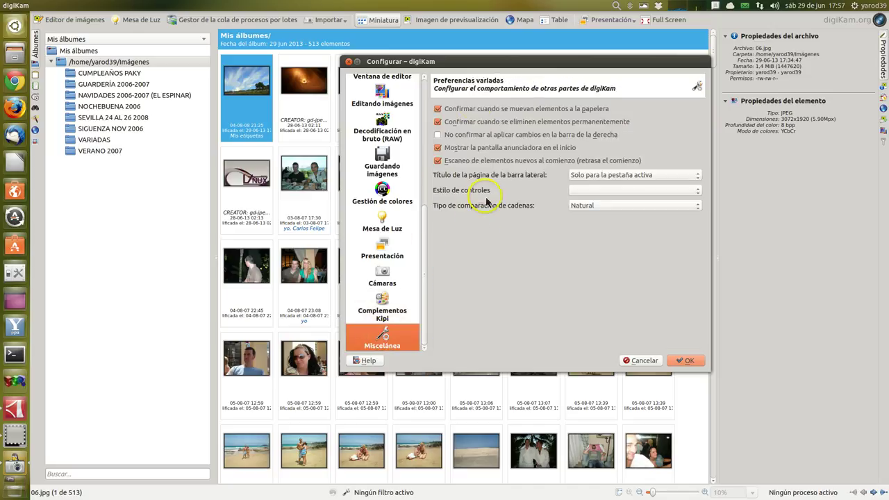
pyautogui.click(349, 61)
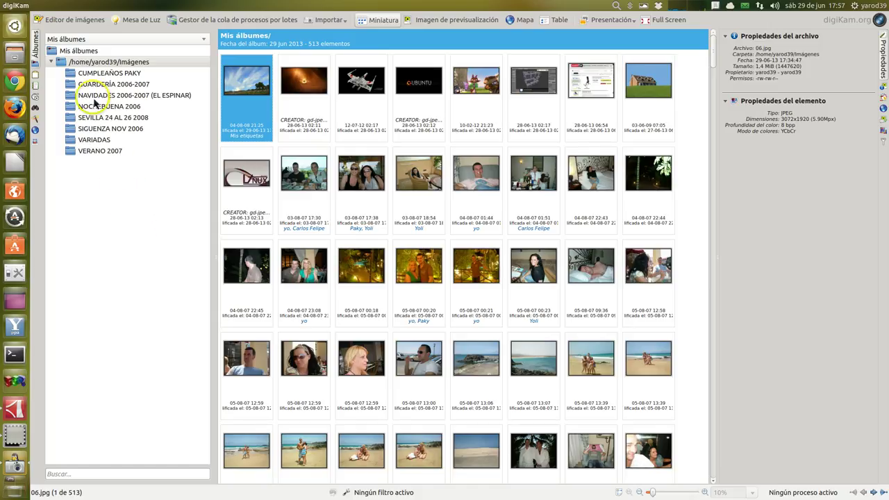
# View the welcome page of Mis álbumes and return to the Imágenes root album
pyautogui.click(99, 53)
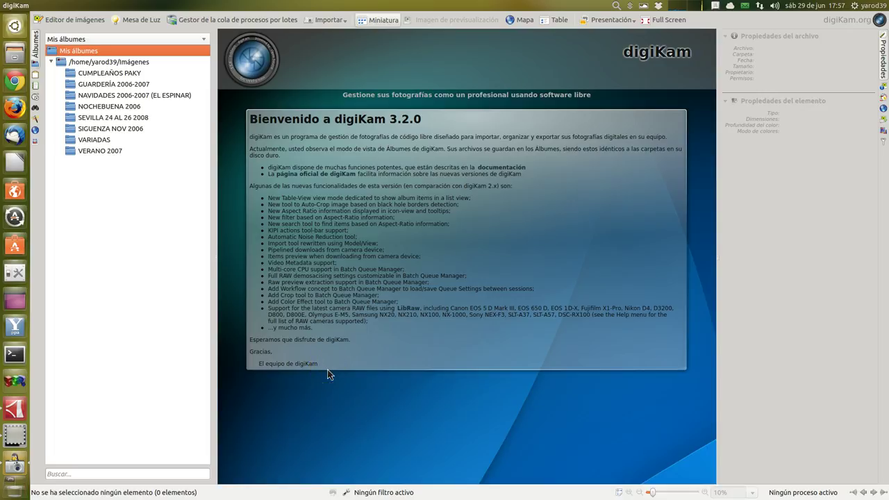
pyautogui.click(122, 65)
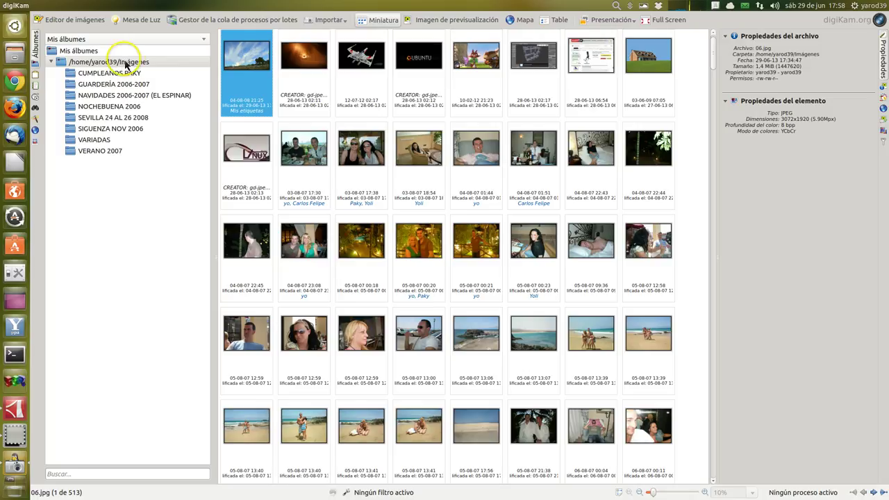
# Examine the import options for cameras and USB storage devices
pyautogui.moveTo(239, 11)
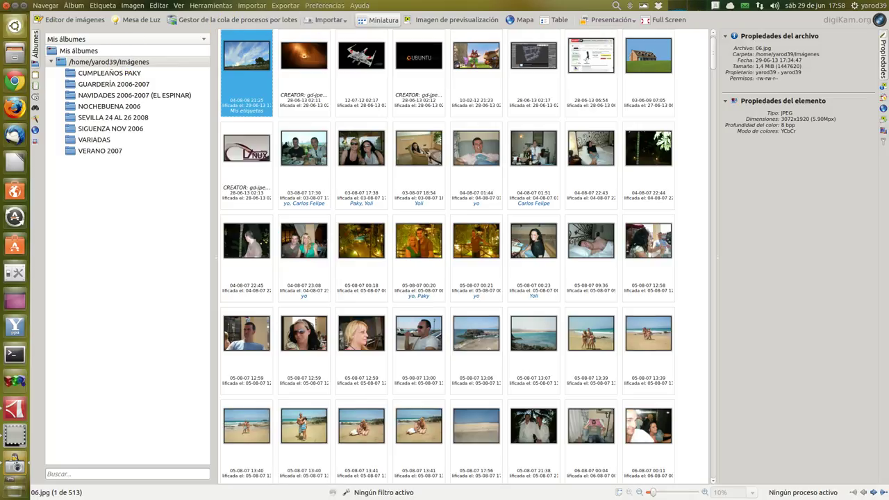
pyautogui.click(251, 7)
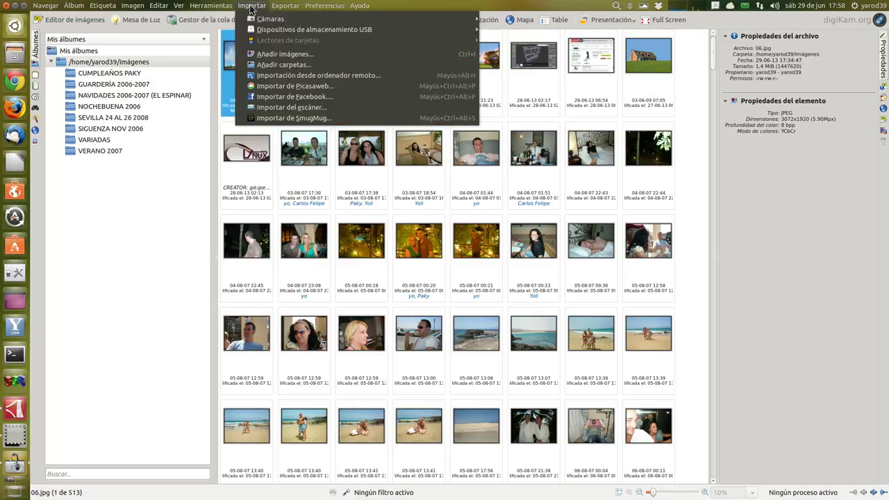
pyautogui.moveTo(261, 21)
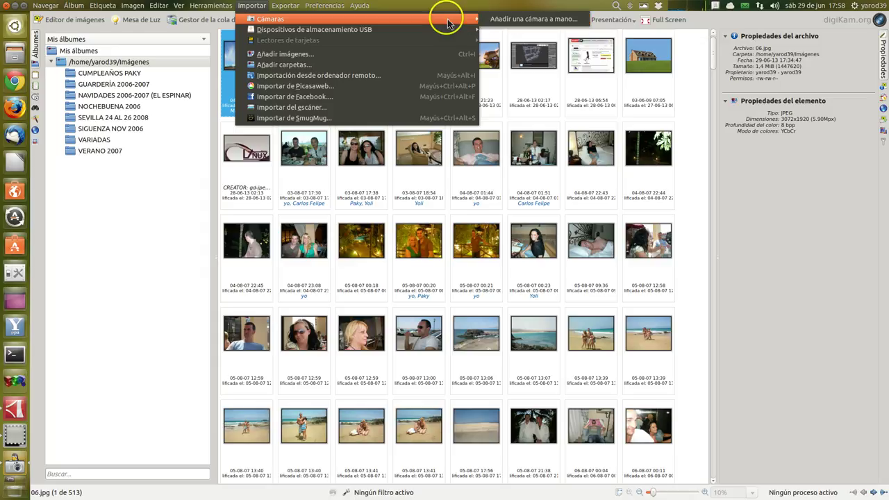
pyautogui.moveTo(448, 34)
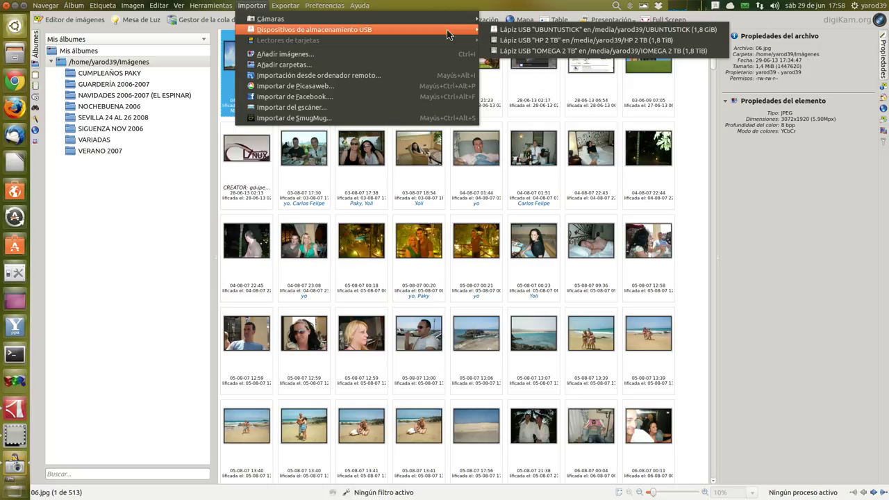
pyautogui.click(442, 34)
# View the folder selection dialog for adding folders and close it without importing any
pyautogui.moveTo(431, 32); pyautogui.dragTo(289, 49)
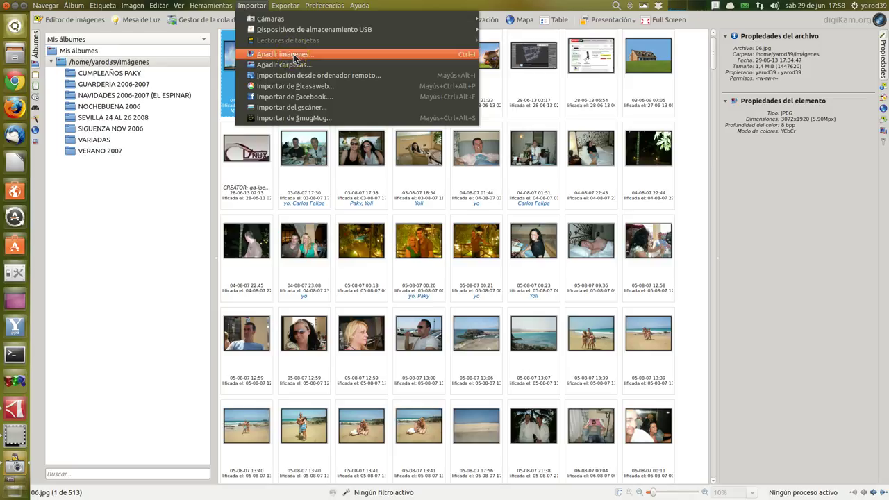
pyautogui.click(293, 64)
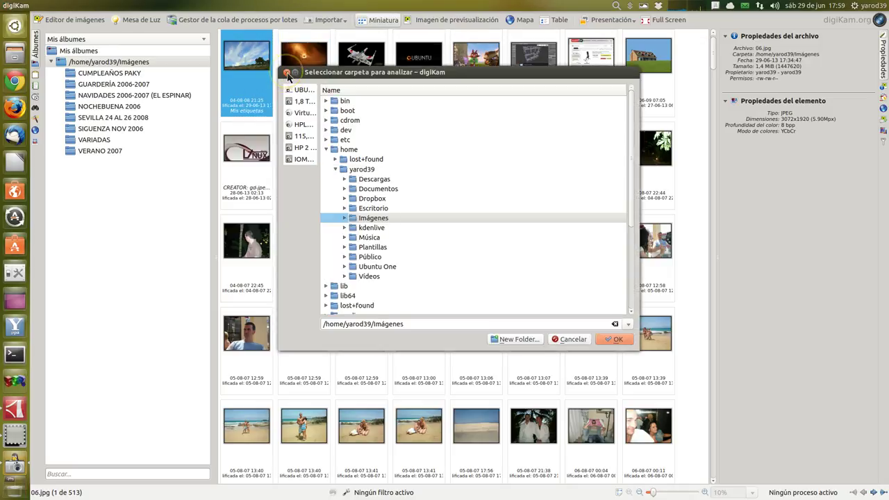
pyautogui.click(287, 73)
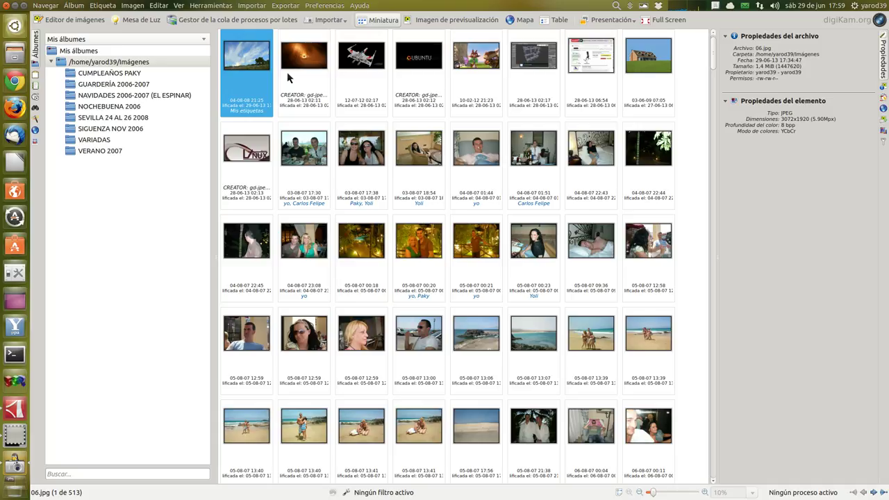
# View the options for importing from Picasaweb and close the dialog without downloading anything
pyautogui.hotkey('alt', 'i')
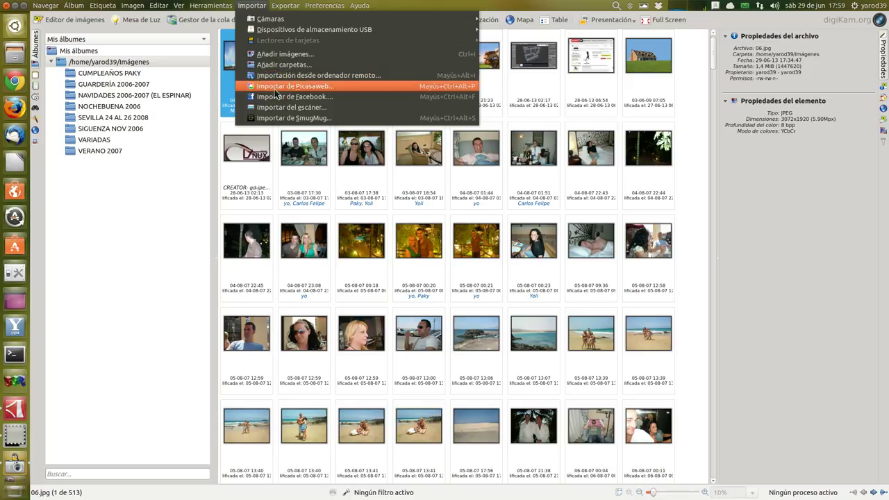
pyautogui.click(292, 86)
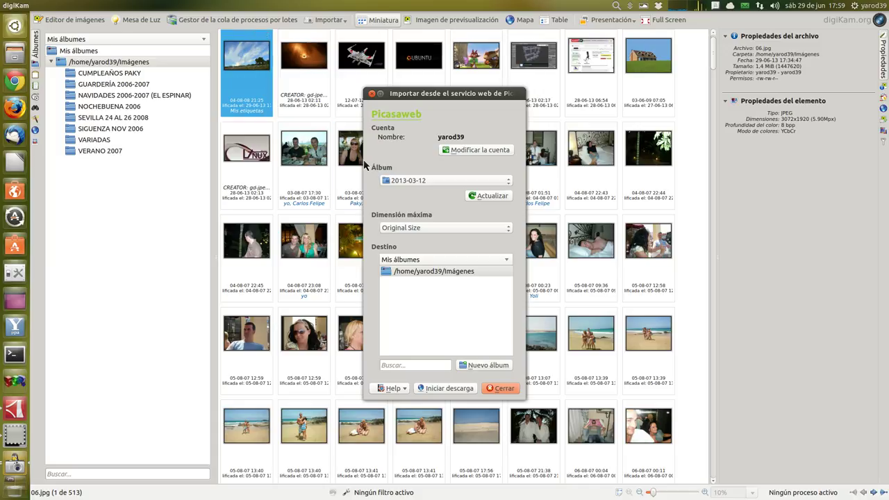
pyautogui.click(500, 390)
pyautogui.moveTo(212, 7)
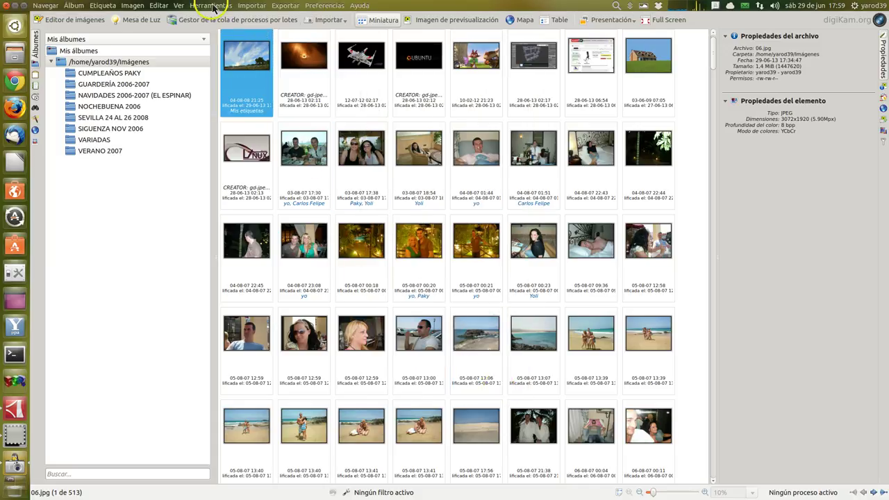
# Open the Facebook import, cancel the account authorization, view its import options and close the dialog without downloading anything
pyautogui.click(248, 6)
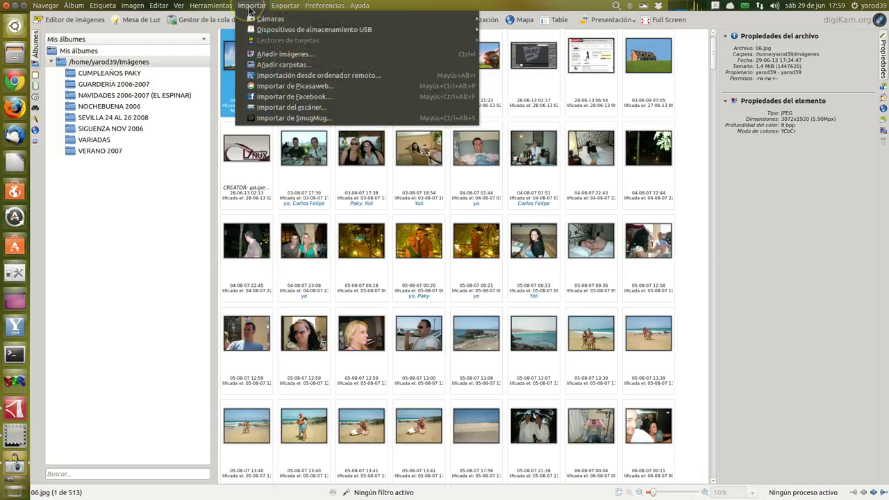
pyautogui.click(275, 98)
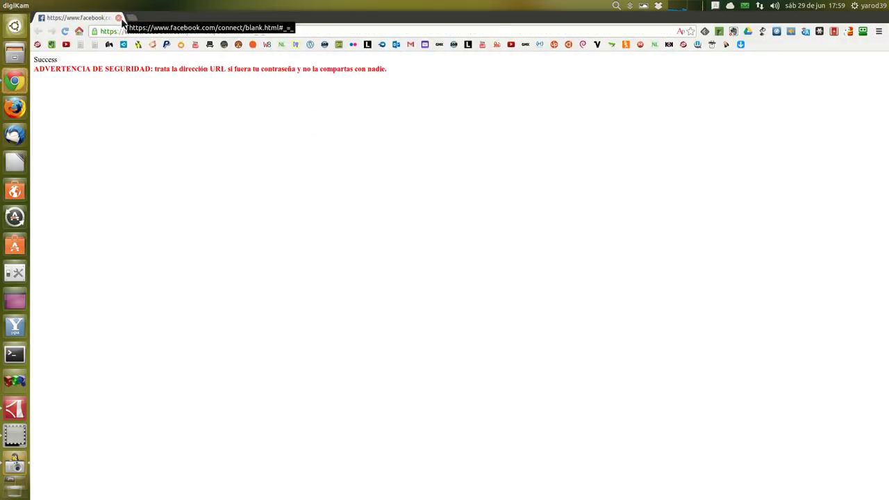
pyautogui.click(119, 18)
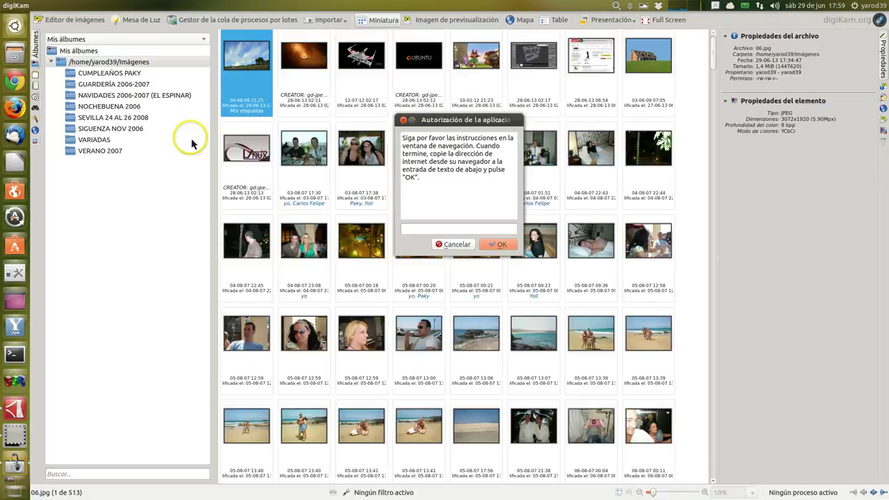
pyautogui.press('Escape')
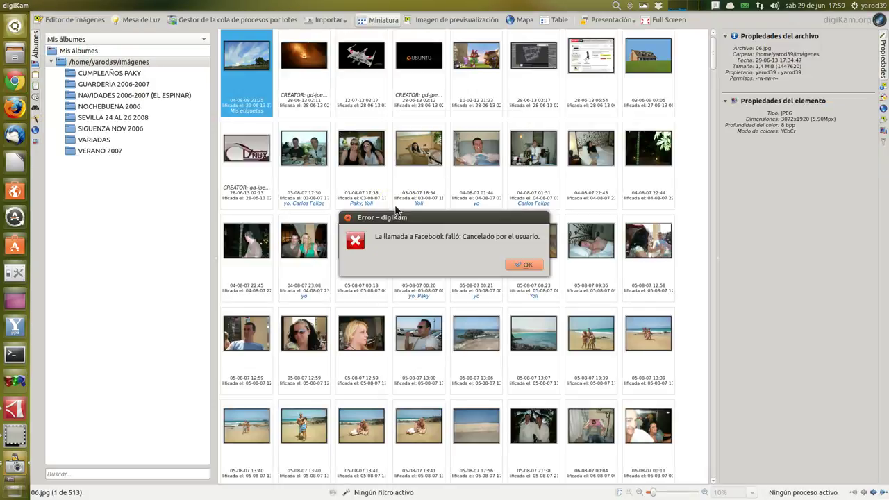
pyautogui.press('Return')
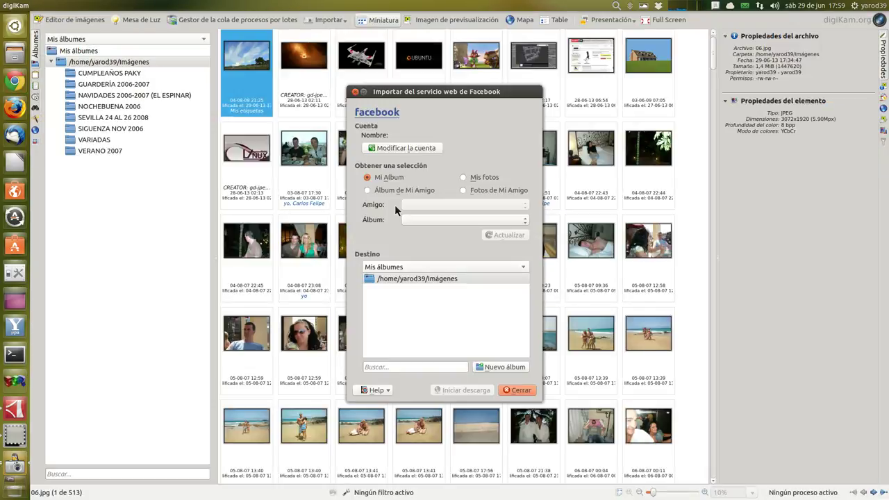
pyautogui.click(355, 91)
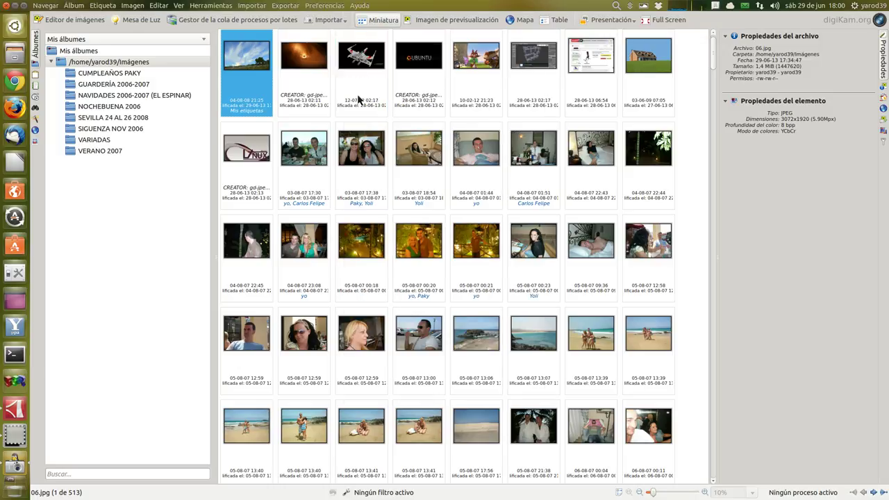
# Check the import from a scanner and dismiss the device dialog
pyautogui.click(251, 5)
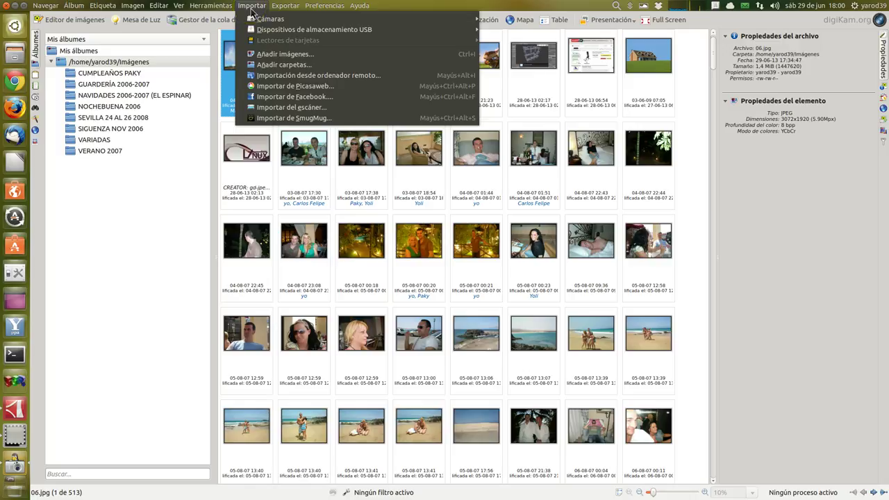
pyautogui.click(275, 110)
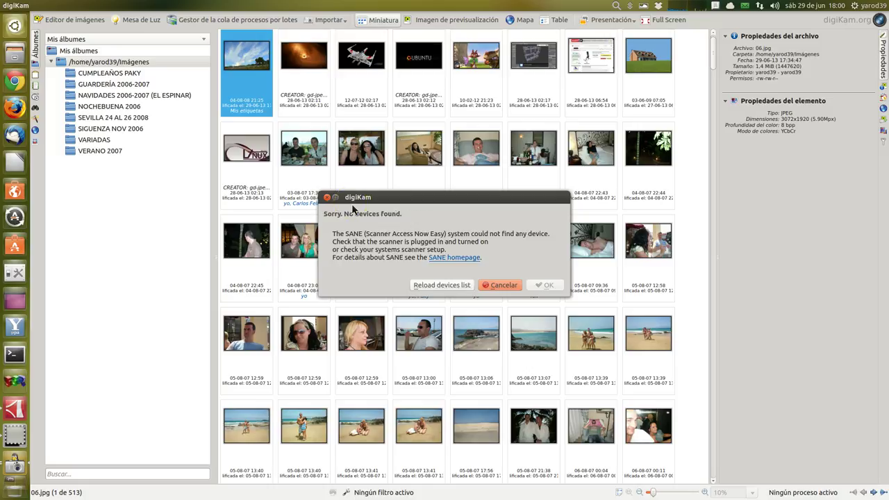
pyautogui.press('Escape')
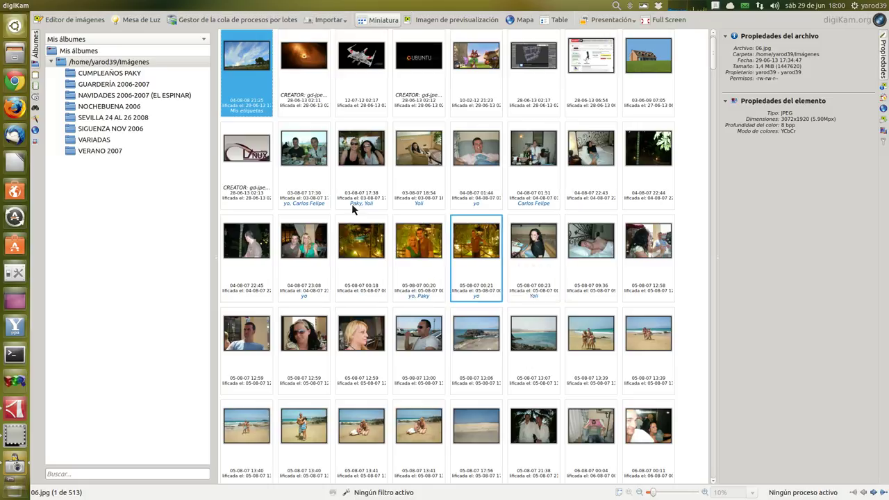
# View the options for importing from SmugMug and close the dialog without downloading anything
pyautogui.click(252, 5)
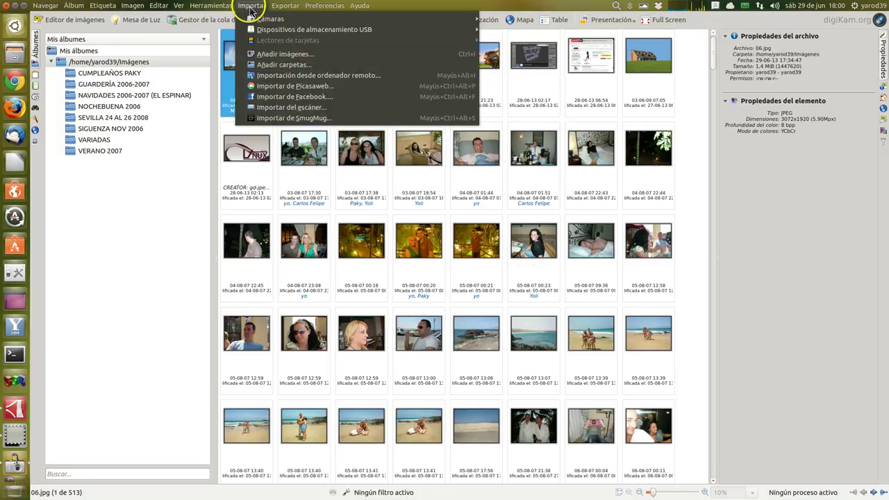
pyautogui.click(280, 119)
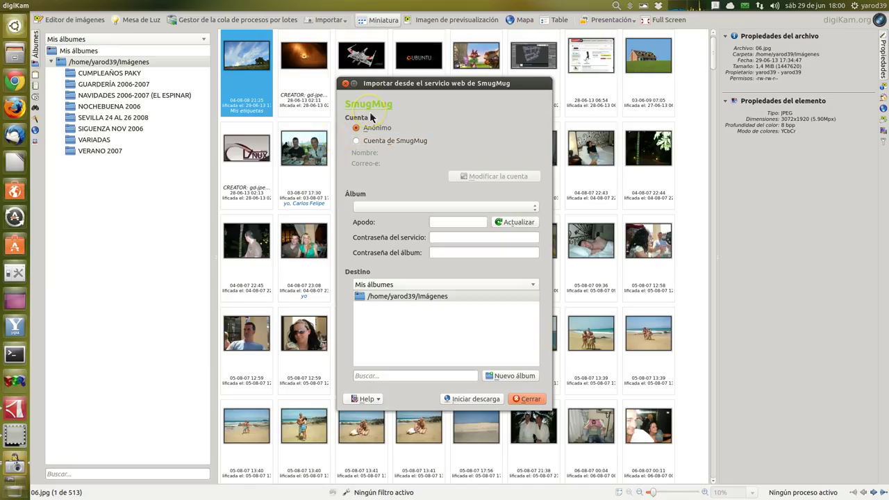
pyautogui.click(524, 401)
pyautogui.click(264, 28)
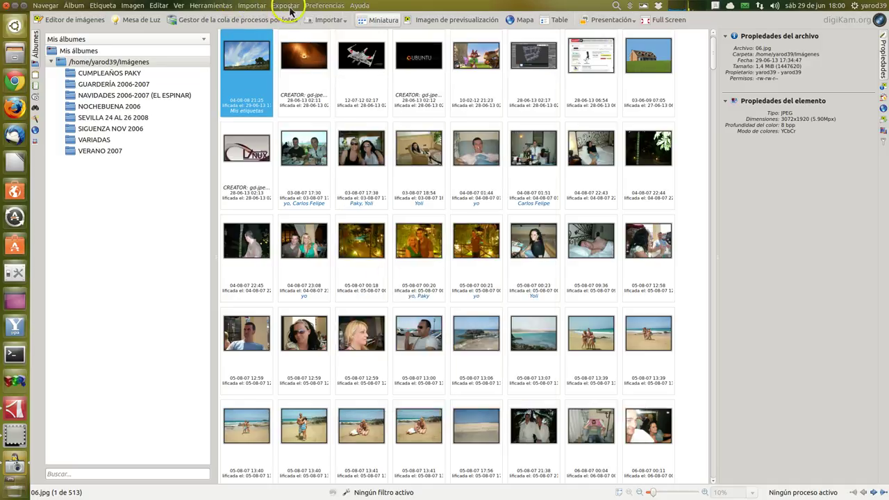
# Examine the available export destinations, from Imageshack and SmugMug through Picasaweb and Flash to Facebook
pyautogui.click(288, 7)
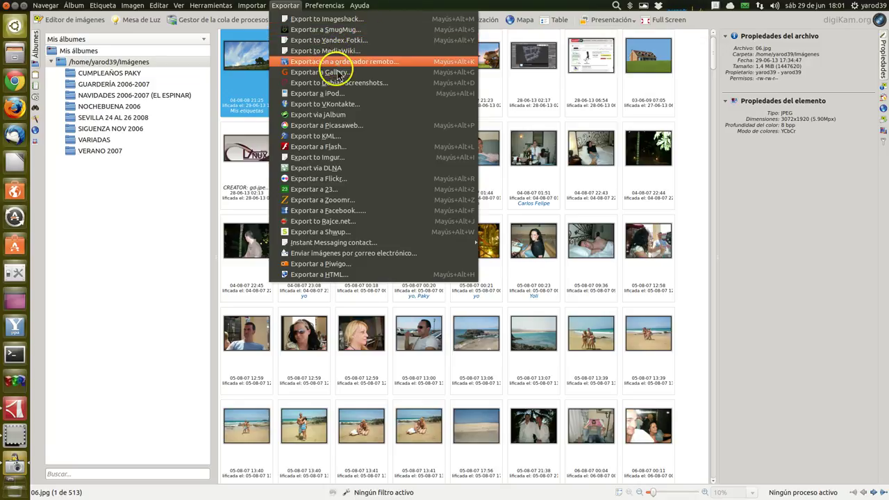
pyautogui.click(339, 105)
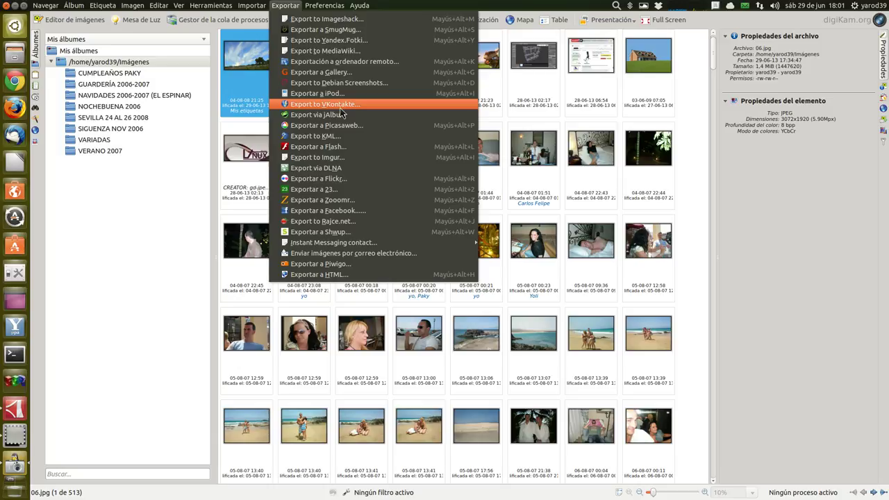
pyautogui.moveTo(341, 112); pyautogui.dragTo(341, 129)
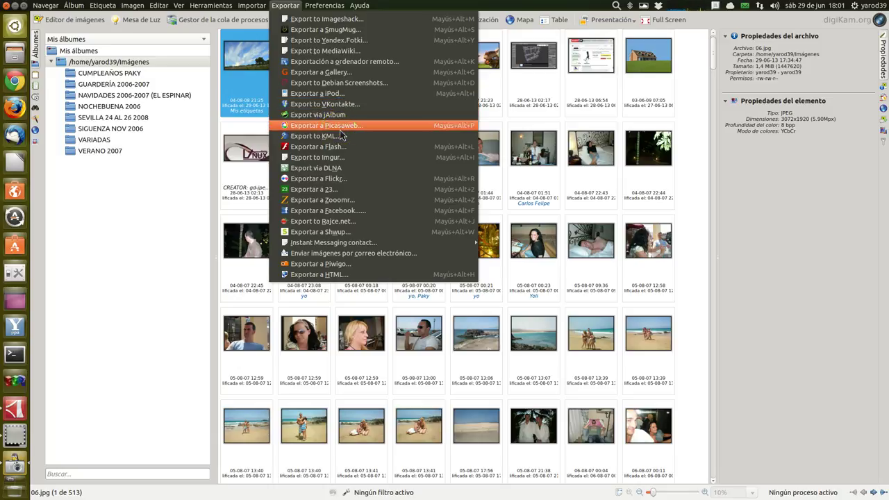
pyautogui.moveTo(340, 134)
pyautogui.mouseDown()
pyautogui.moveTo(341, 115)
pyautogui.moveTo(335, 131)
pyautogui.mouseUp()
pyautogui.moveTo(334, 131)
pyautogui.mouseDown()
pyautogui.moveTo(342, 143)
pyautogui.moveTo(333, 143)
pyautogui.mouseUp()
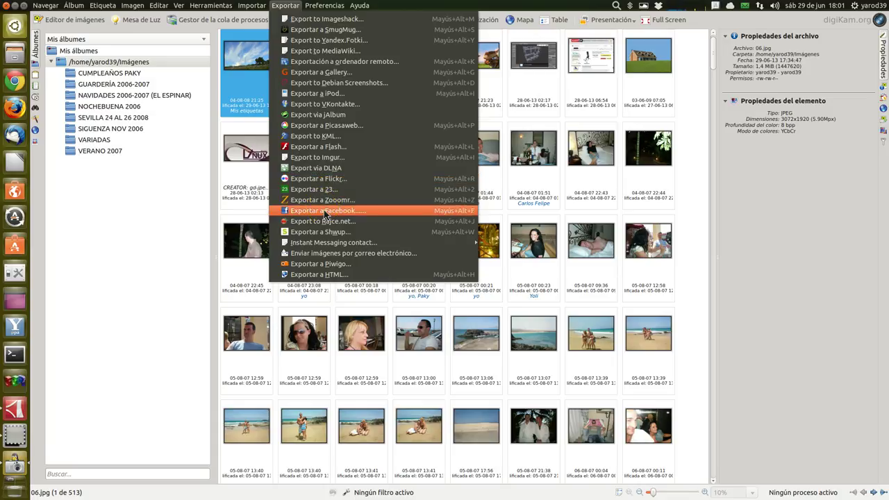
# Open the Facebook export for 06.jpg, cancelling the account authorization to view its upload options
pyautogui.click(324, 210)
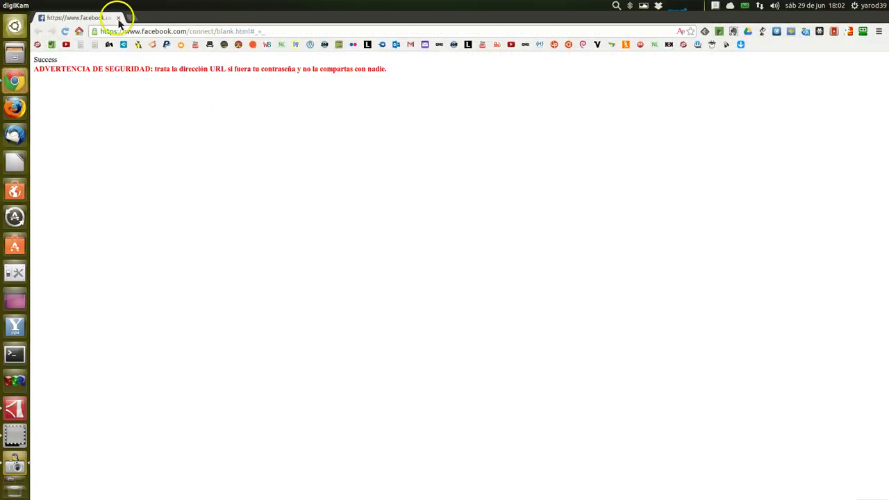
pyautogui.hotkey('alt', 'Tab')
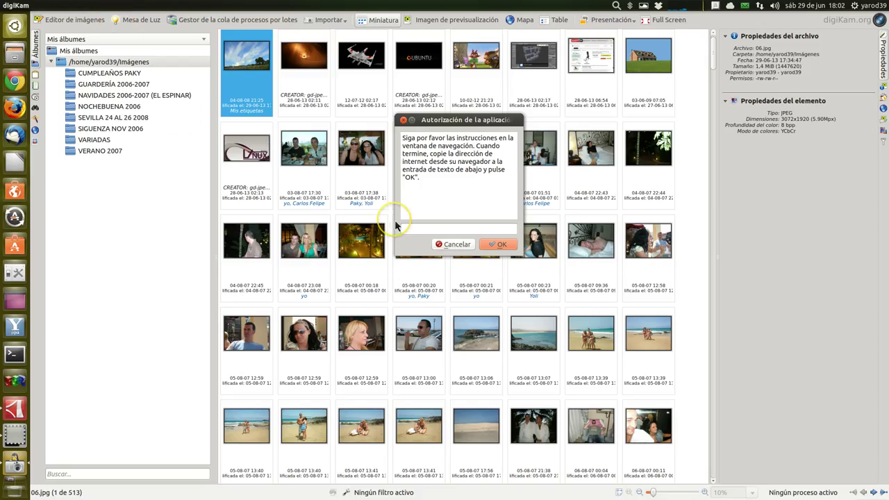
pyautogui.press('Tab')
pyautogui.press('Return')
pyautogui.press('Return')
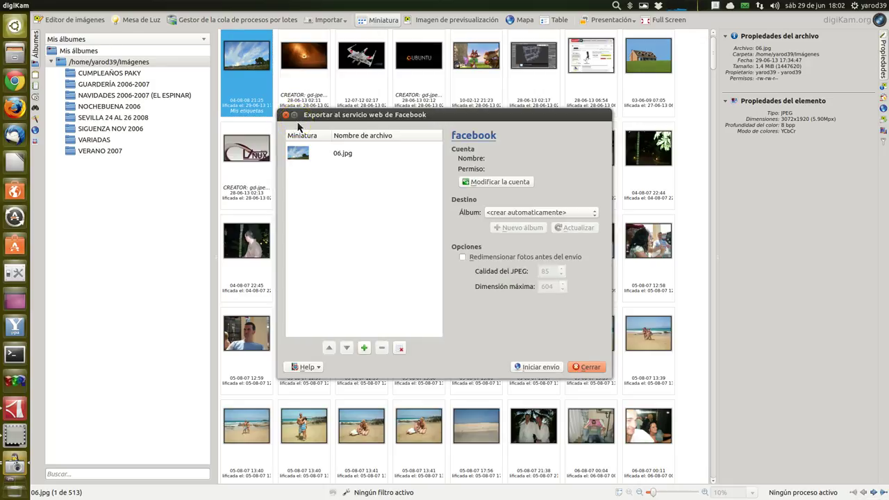
# Try to upload 06.jpg to Facebook, then cancel the upload and close the export dialog
pyautogui.click(540, 369)
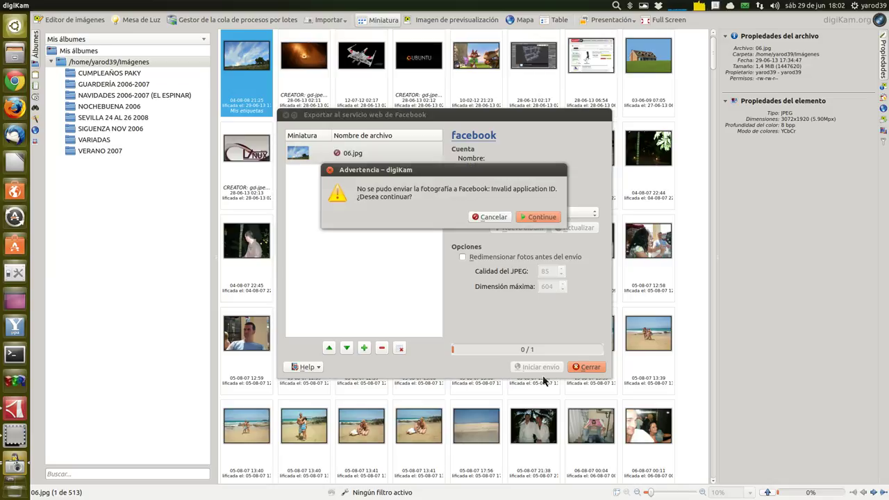
pyautogui.click(541, 217)
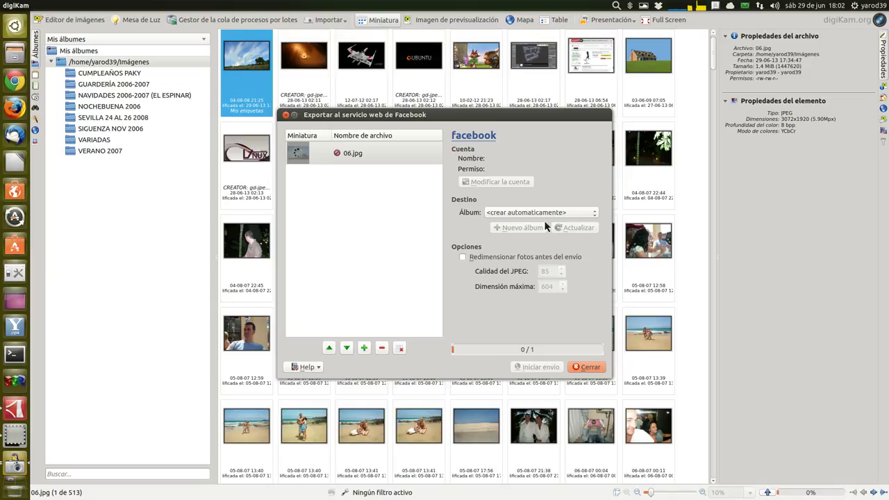
pyautogui.click(538, 228)
pyautogui.click(528, 218)
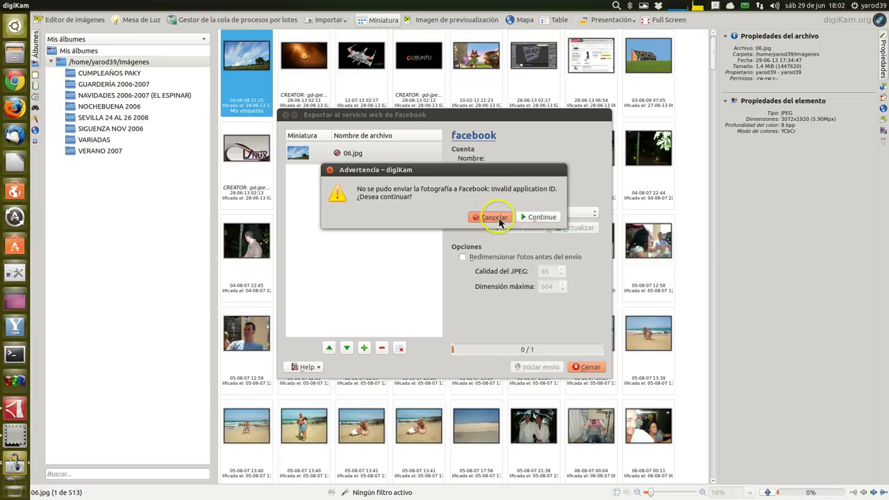
pyautogui.click(573, 367)
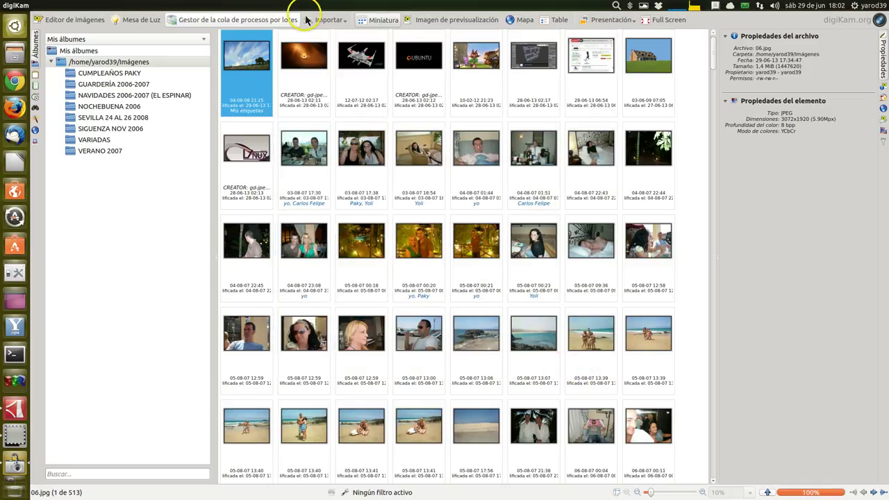
# Review the remaining export destinations, including Piwigo and HTML, and return to the thumbnails without exporting
pyautogui.click(284, 7)
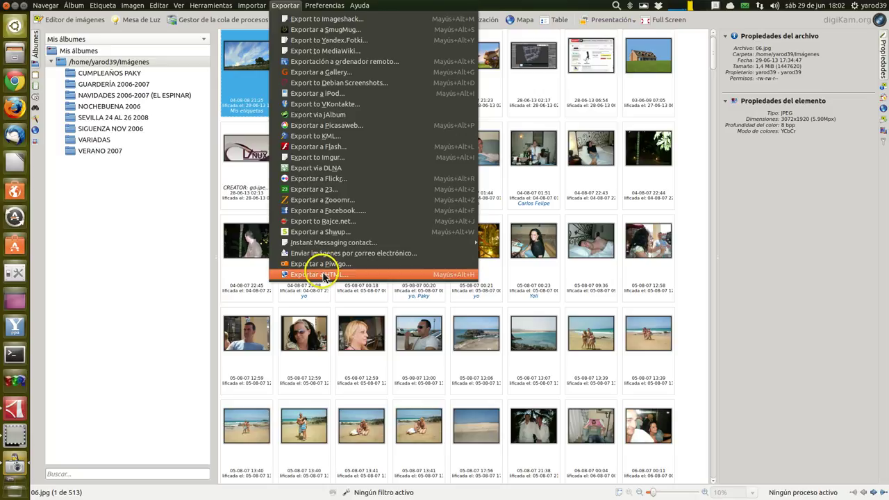
pyautogui.moveTo(317, 240)
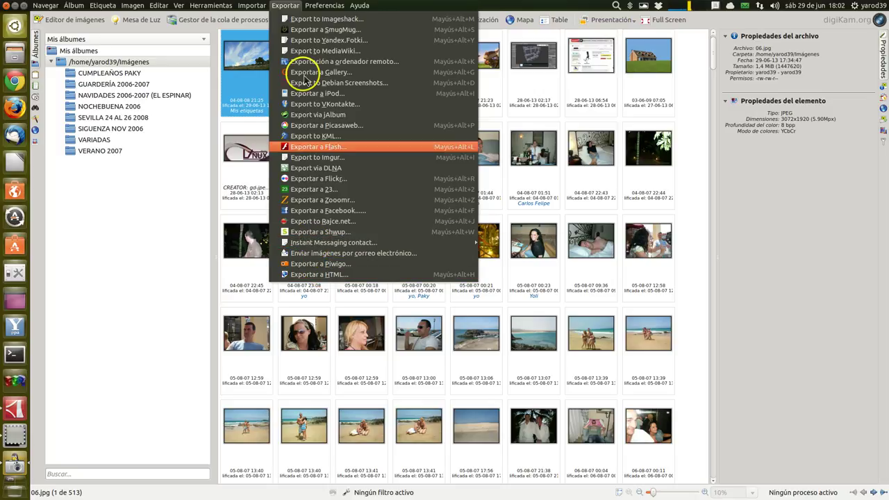
pyautogui.click(292, 9)
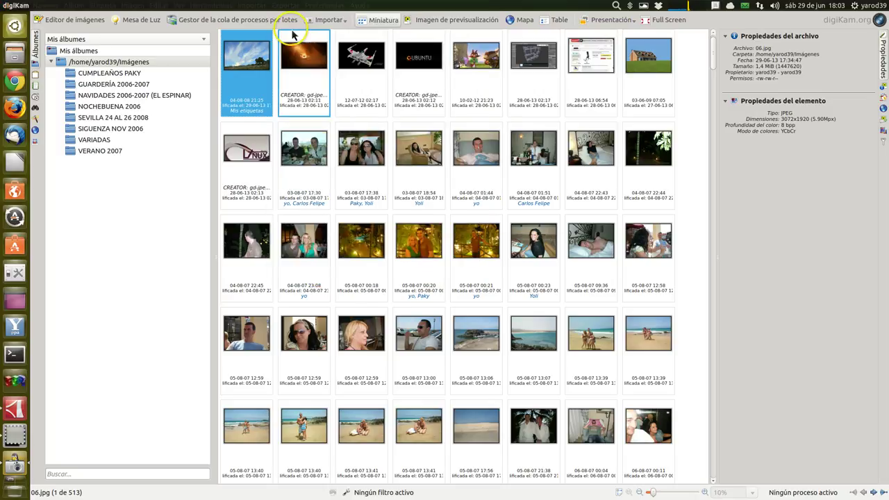
pyautogui.moveTo(311, 69)
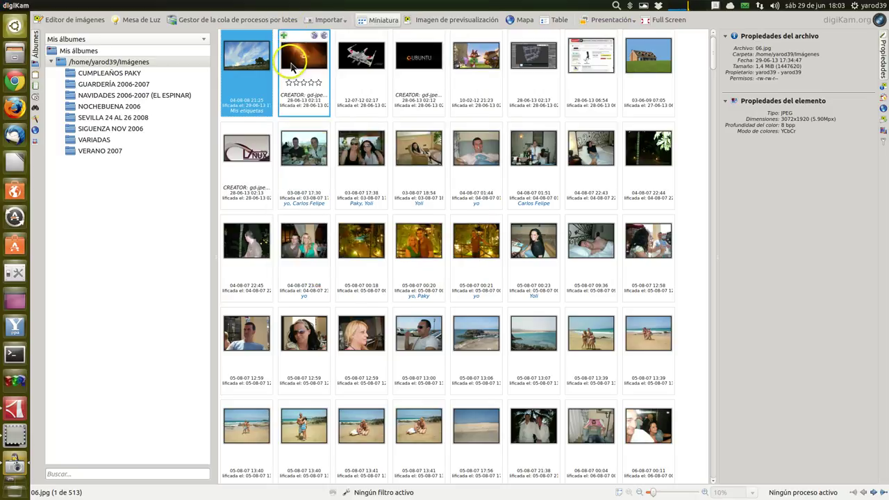
pyautogui.click(248, 96)
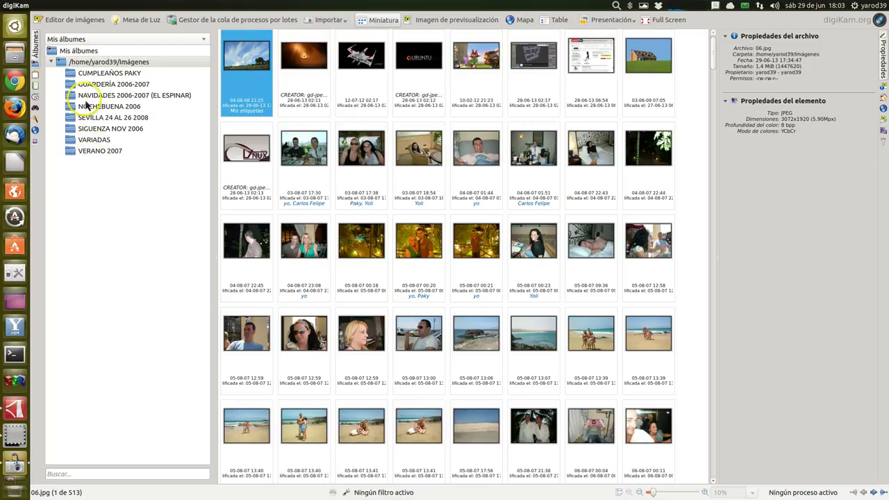
# Reverse the sort order of the album list and restore it
pyautogui.click(98, 42)
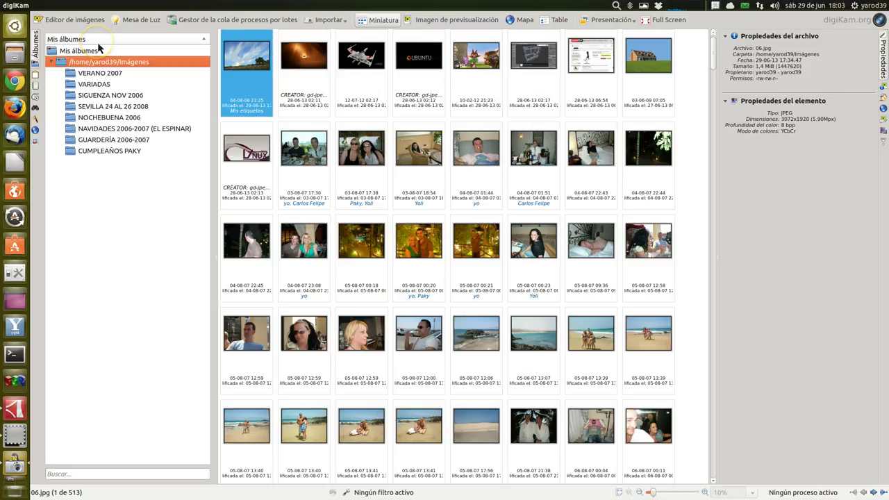
pyautogui.click(98, 43)
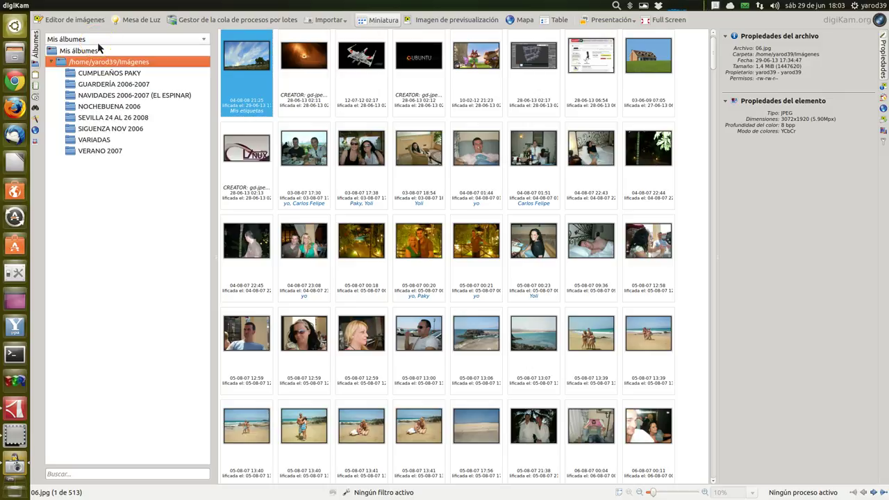
# Show the digiKam welcome page from the top-level Mis álbumes entry and reopen the Imágenes album
pyautogui.click(97, 48)
pyautogui.click(98, 48)
pyautogui.click(97, 54)
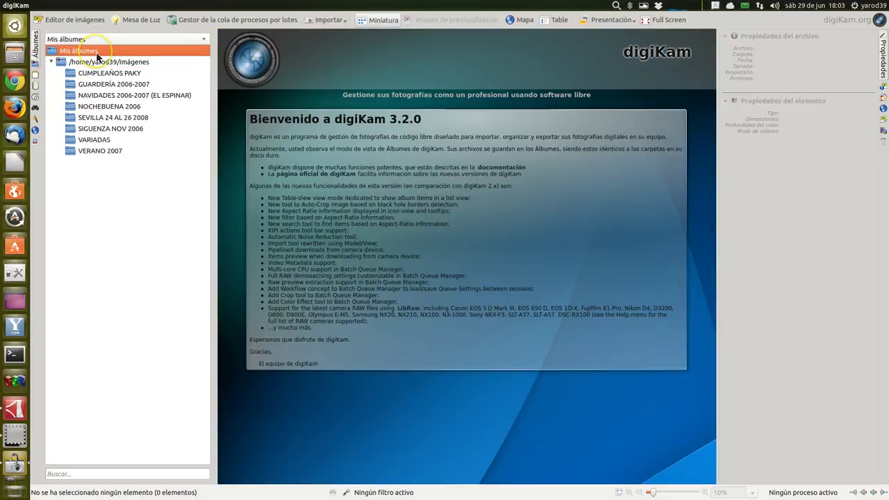
pyautogui.click(97, 63)
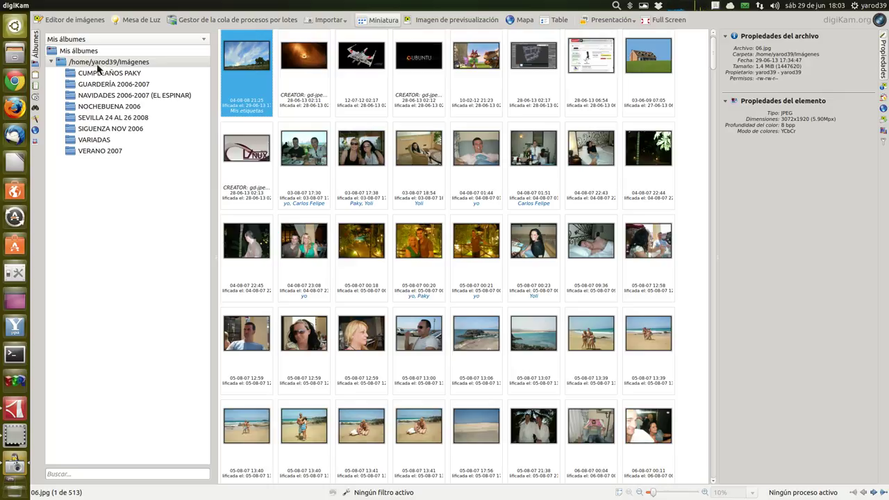
# Browse through the photo thumbnails of the Imágenes root album
pyautogui.click(132, 62)
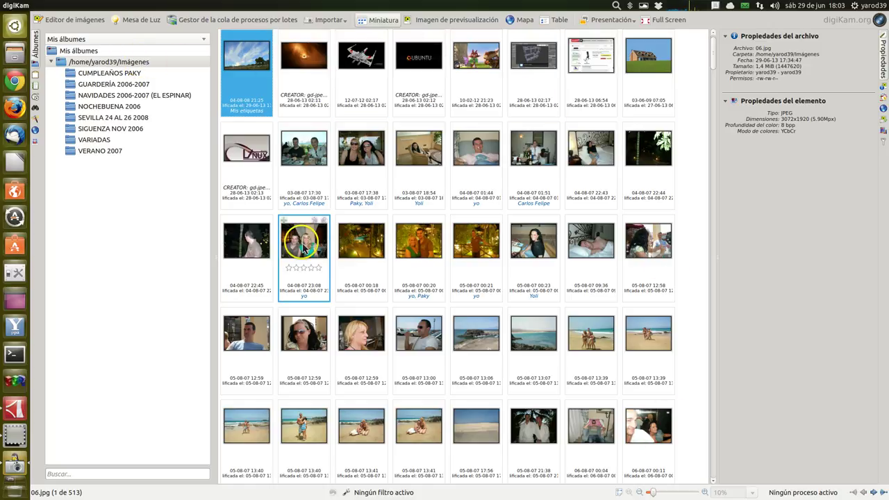
pyautogui.scroll(-1, 303, 248)
pyautogui.scroll(-4, 303, 248)
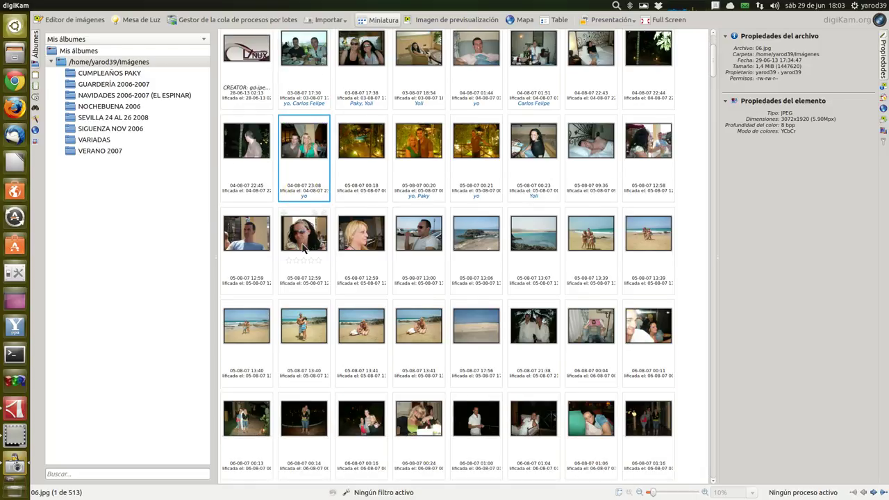
pyautogui.scroll(-4, 304, 248)
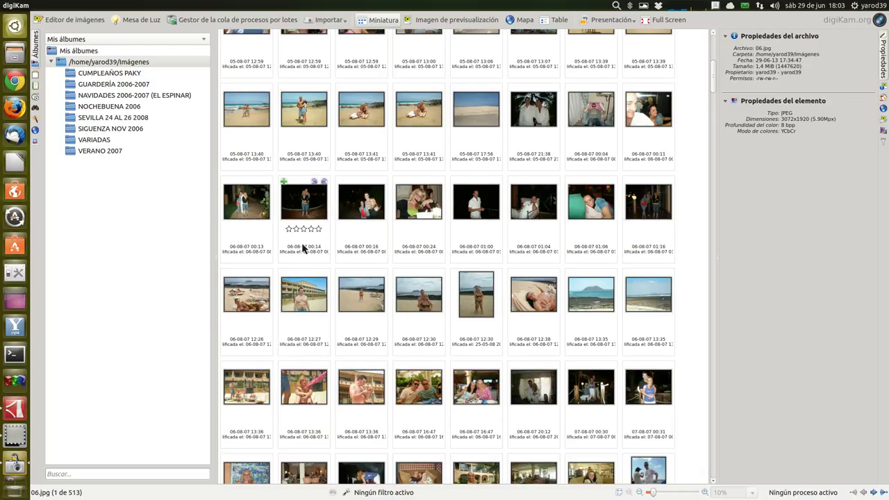
# Look further through the Imágenes root album, from the August 2007 holiday photos to the October 2006 ones
pyautogui.scroll(-5, 303, 248)
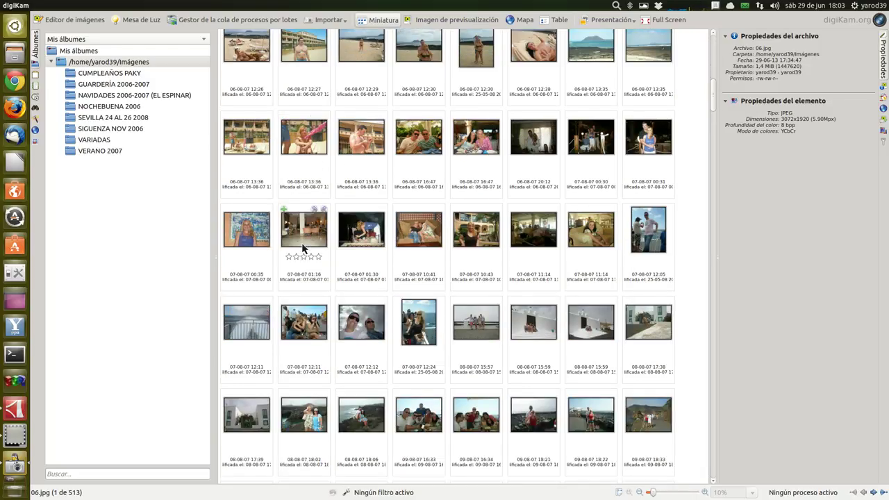
pyautogui.scroll(-4, 303, 248)
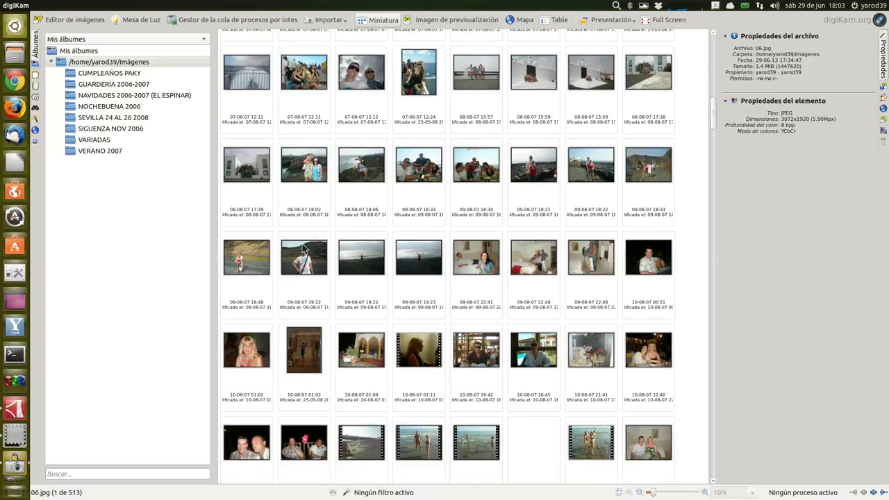
pyautogui.scroll(-4, 303, 248)
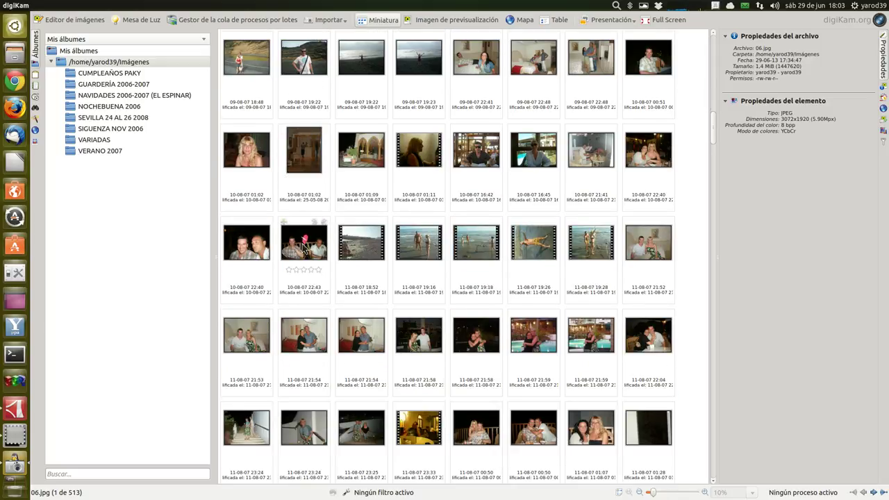
pyautogui.scroll(-5, 304, 248)
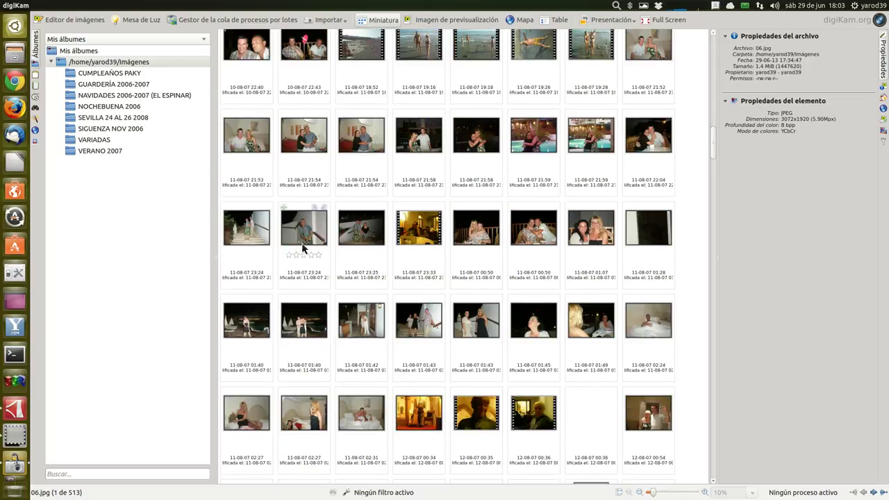
pyautogui.scroll(-4, 304, 248)
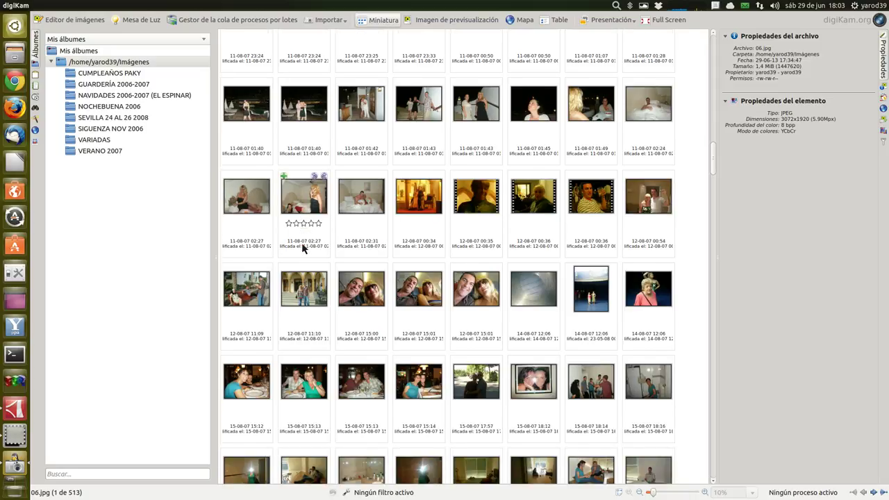
pyautogui.scroll(-4, 302, 248)
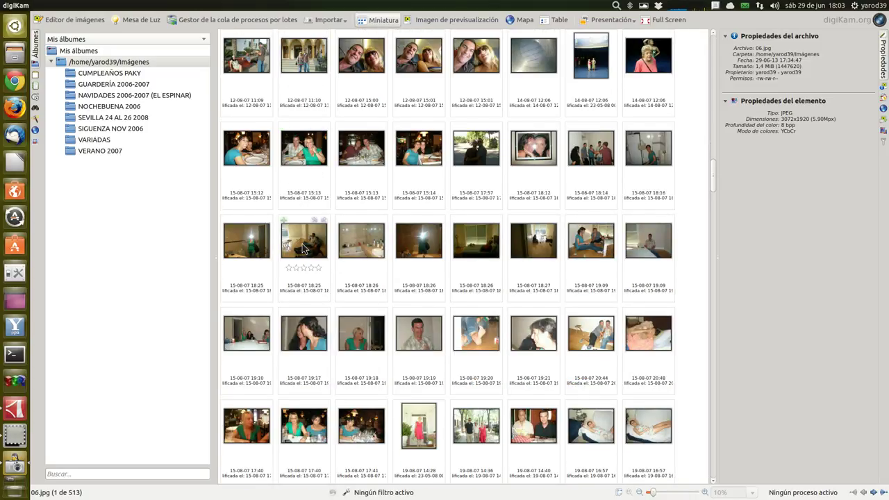
pyautogui.scroll(-4, 302, 248)
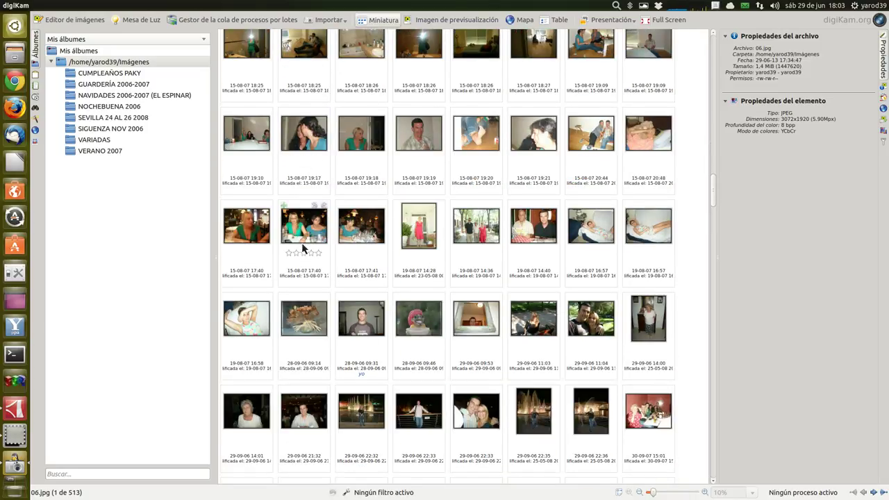
pyautogui.scroll(-4, 302, 248)
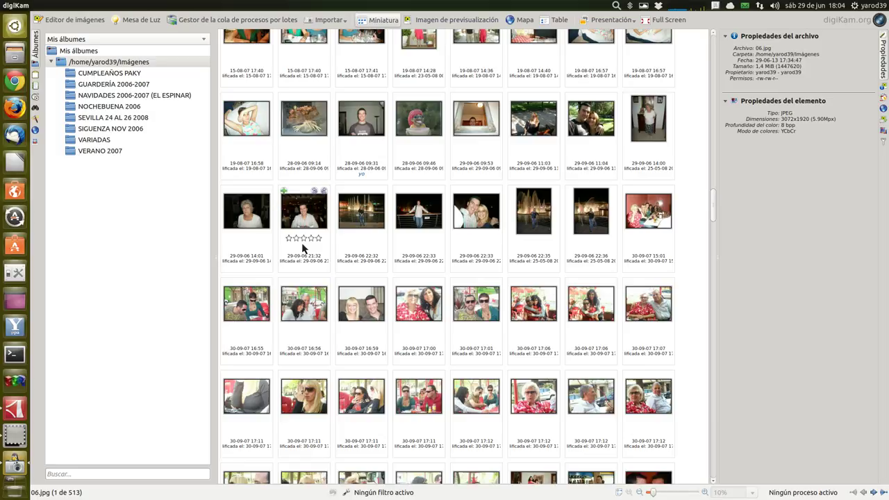
pyautogui.scroll(-3, 302, 248)
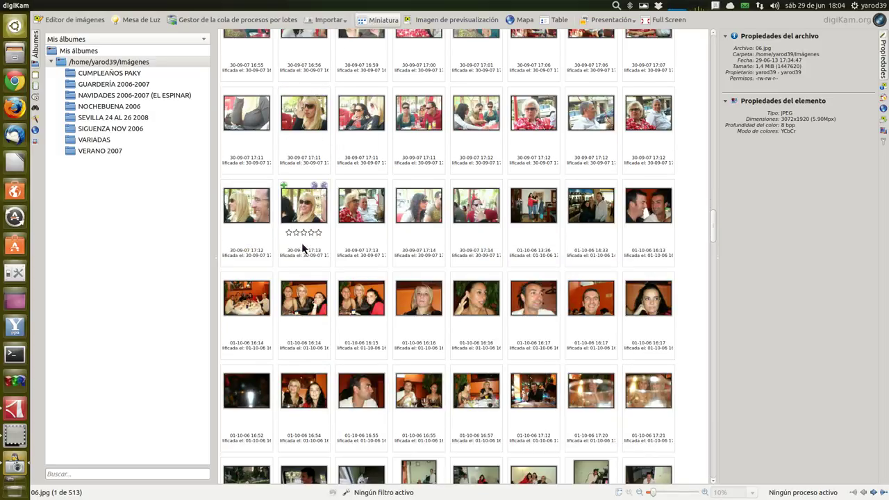
pyautogui.scroll(-3, 302, 244)
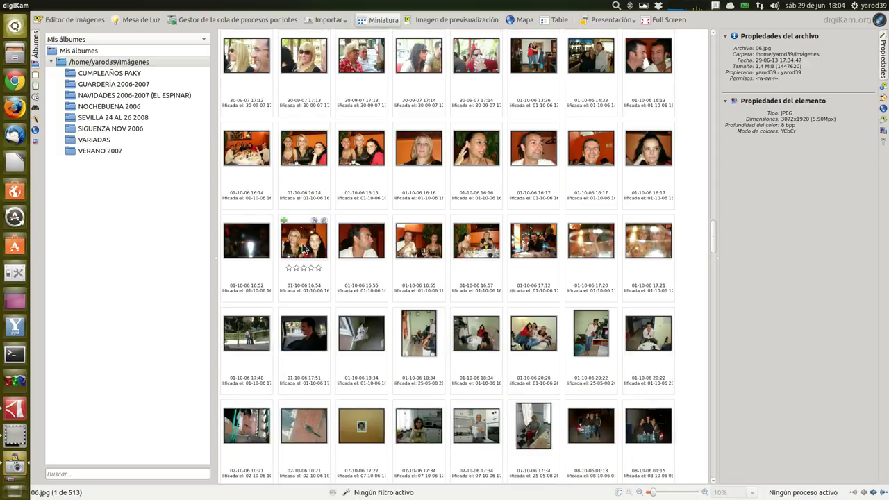
pyautogui.scroll(-4, 304, 249)
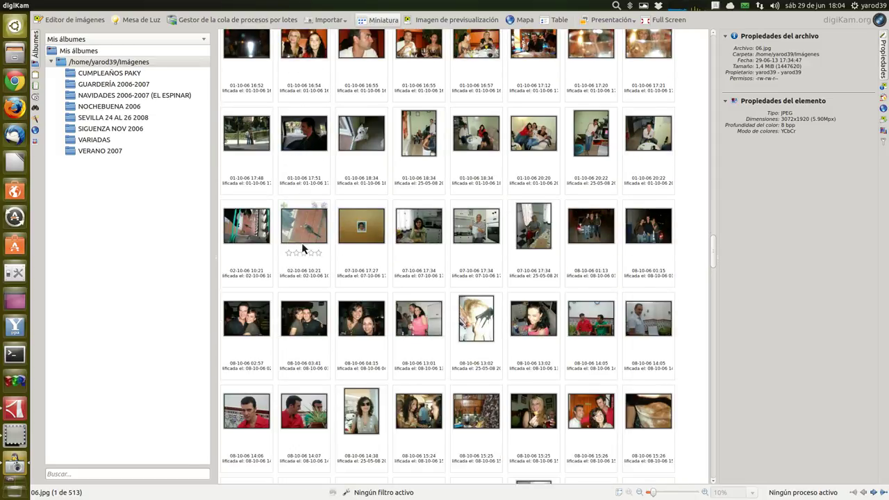
pyautogui.scroll(-1, 303, 249)
pyautogui.scroll(-1, 303, 249)
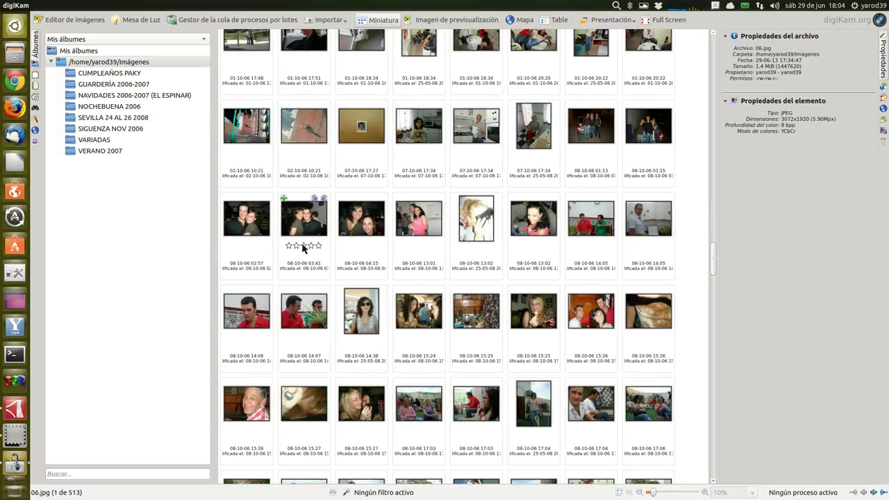
pyautogui.scroll(-3, 303, 249)
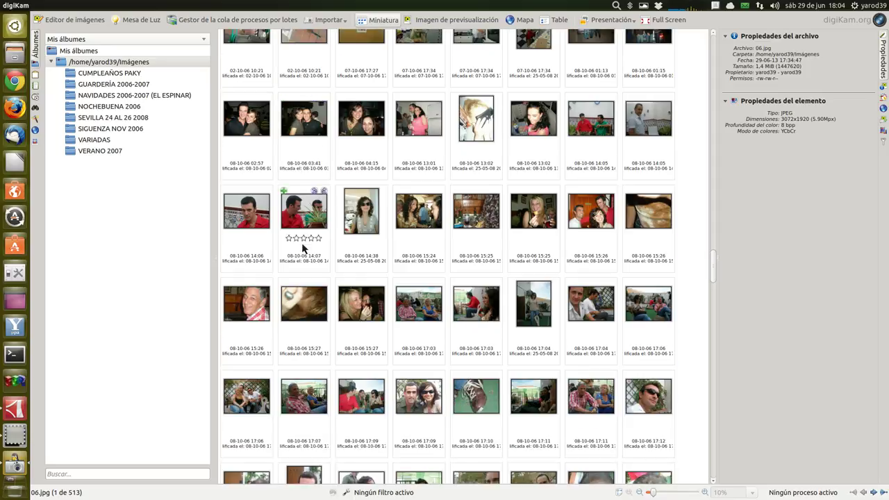
pyautogui.scroll(-4, 303, 249)
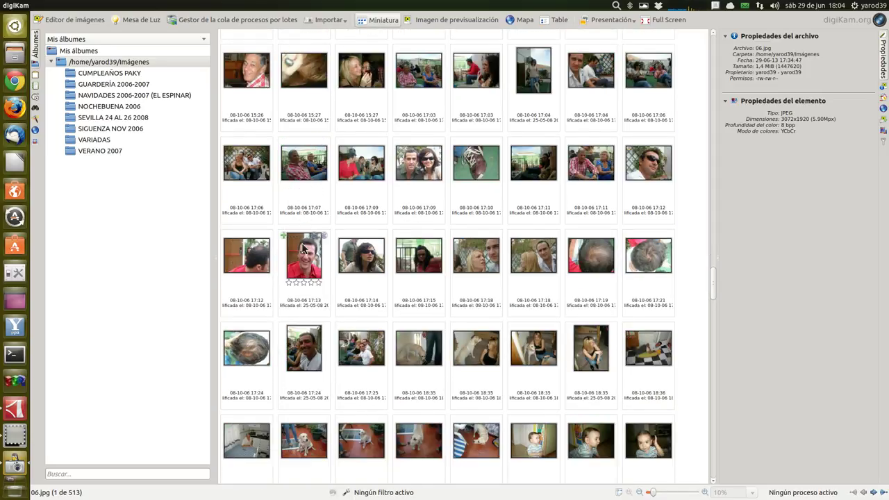
pyautogui.click(250, 264)
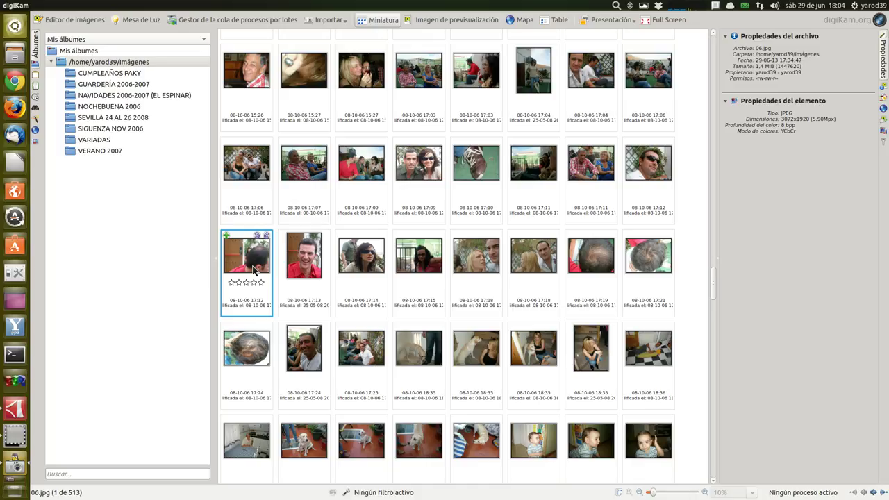
pyautogui.scroll(-4, 253, 270)
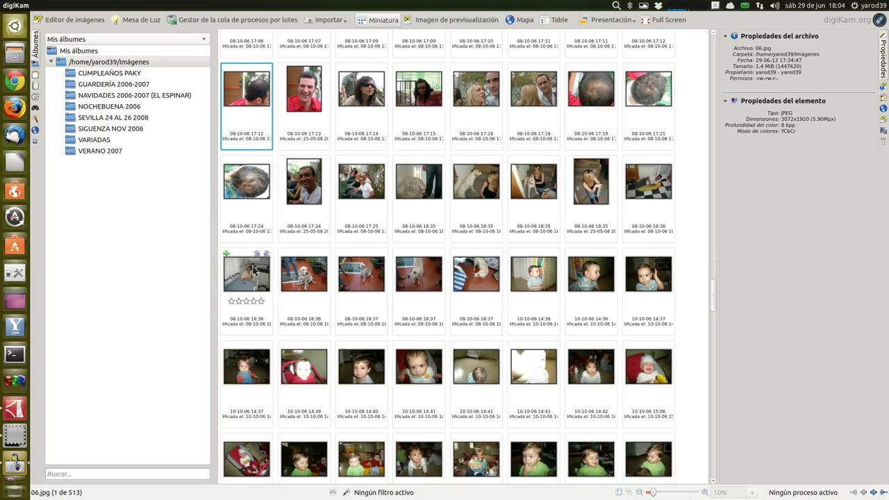
pyautogui.scroll(-5, 253, 271)
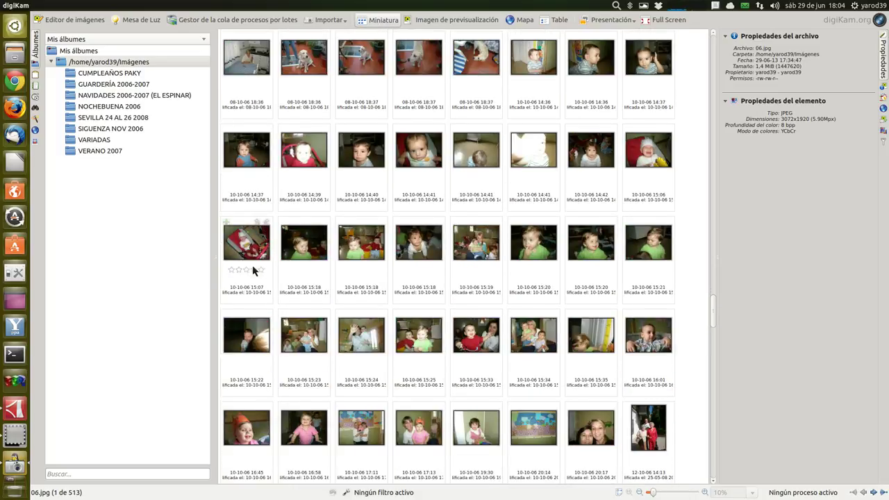
pyautogui.scroll(-6, 252, 265)
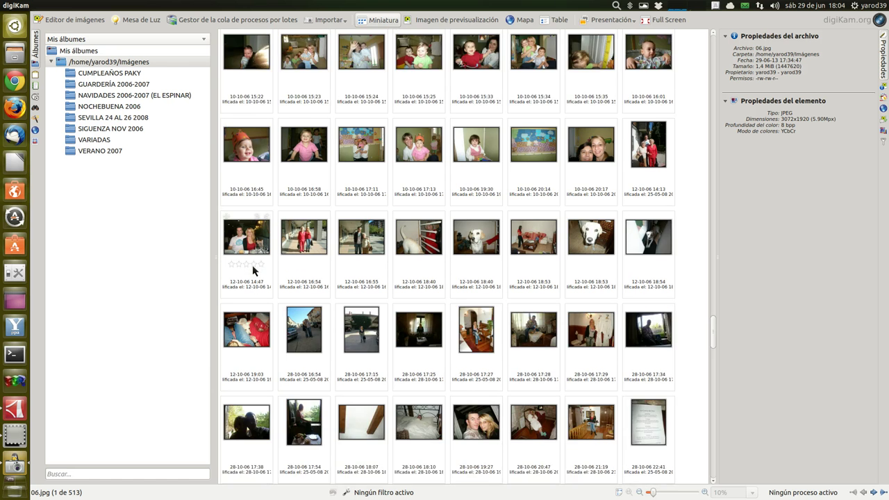
# Go back through the photo and video thumbnails to the beginning of the Imágenes root album
pyautogui.scroll(1, 252, 264)
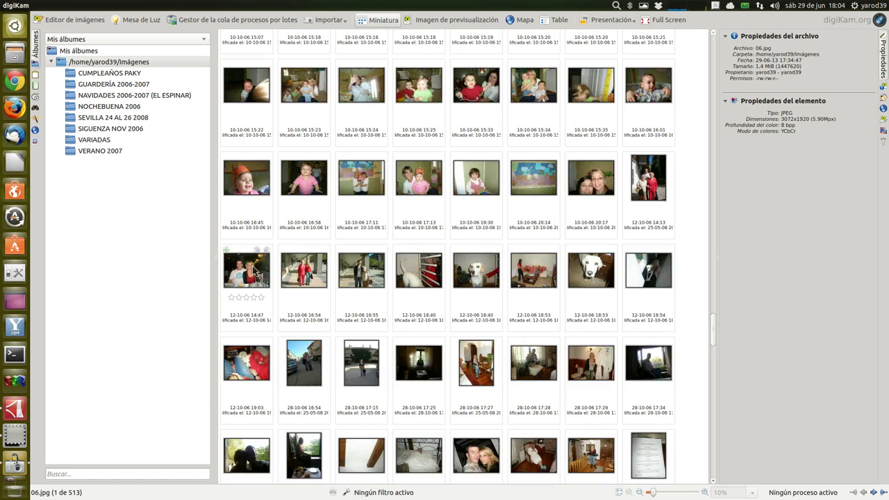
pyautogui.scroll(10, 253, 271)
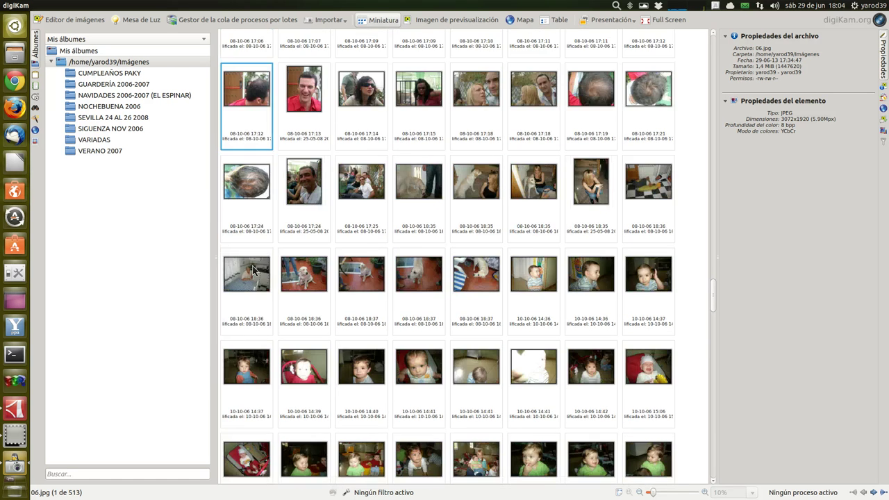
pyautogui.scroll(5, 252, 264)
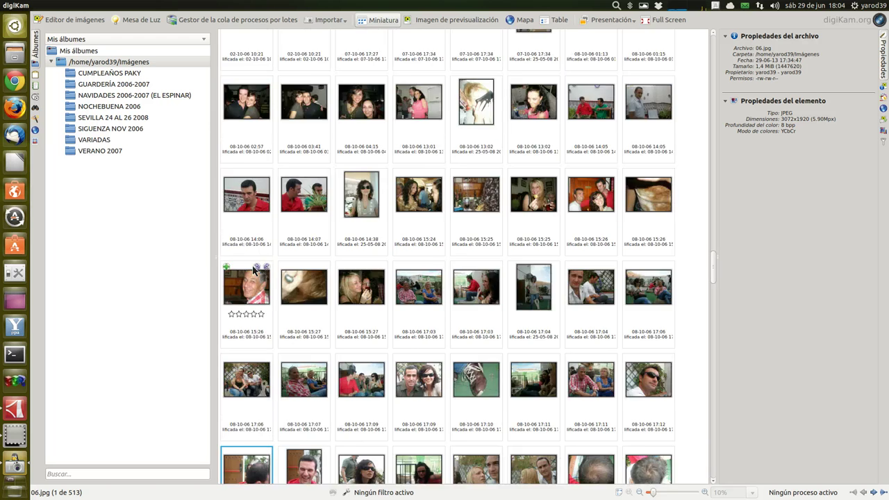
pyautogui.scroll(10, 253, 271)
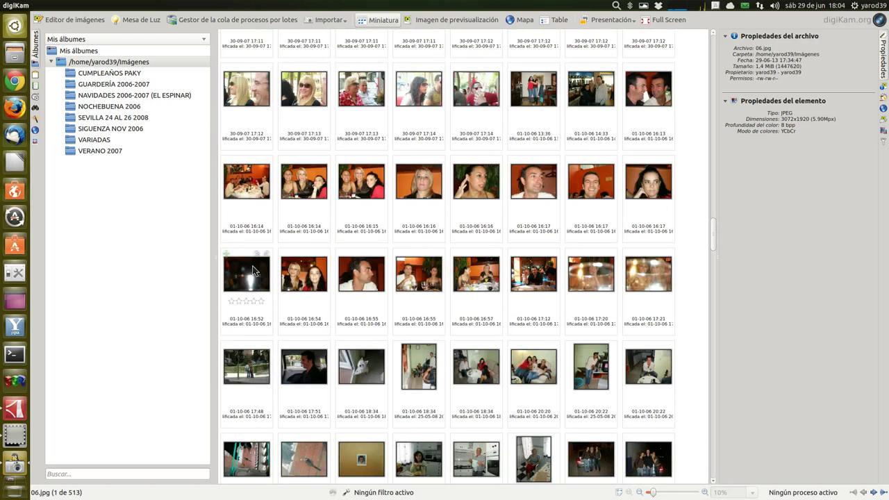
pyautogui.scroll(10, 254, 270)
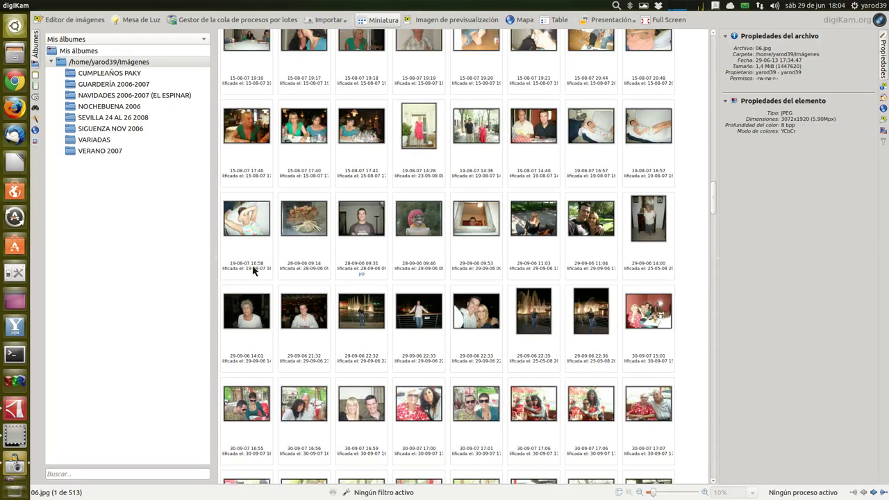
pyautogui.scroll(10, 254, 271)
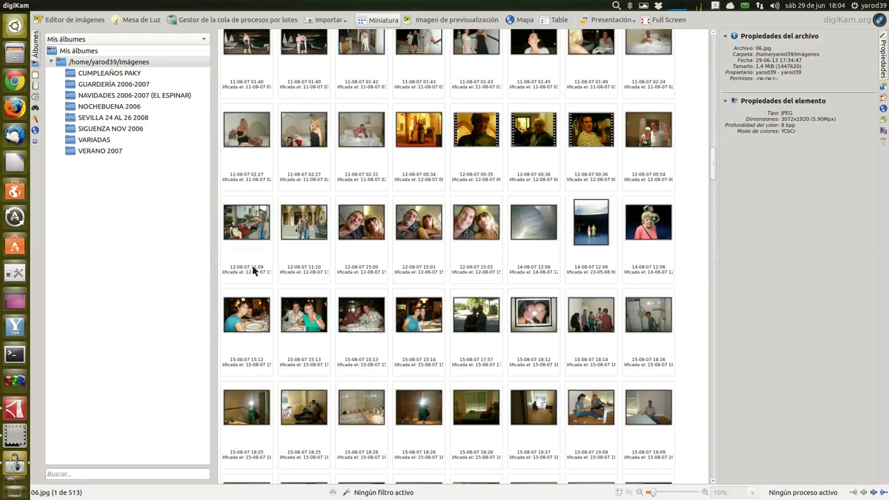
pyautogui.scroll(10, 253, 270)
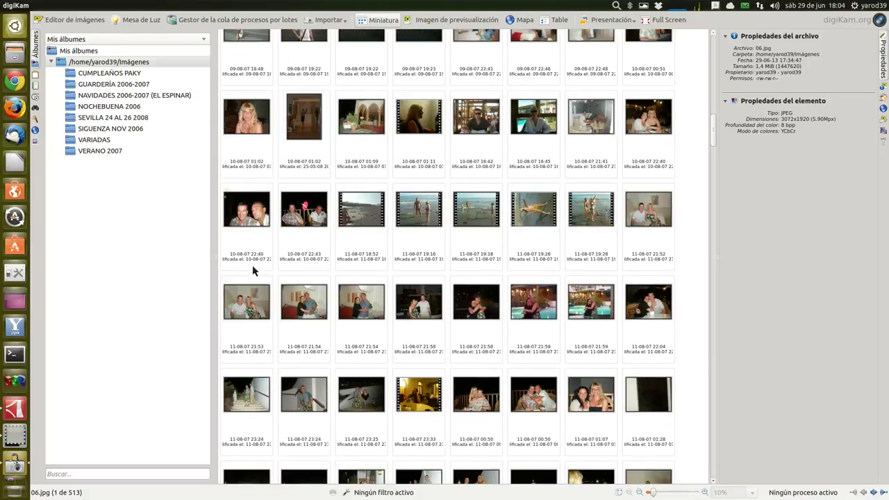
pyautogui.scroll(4, 252, 271)
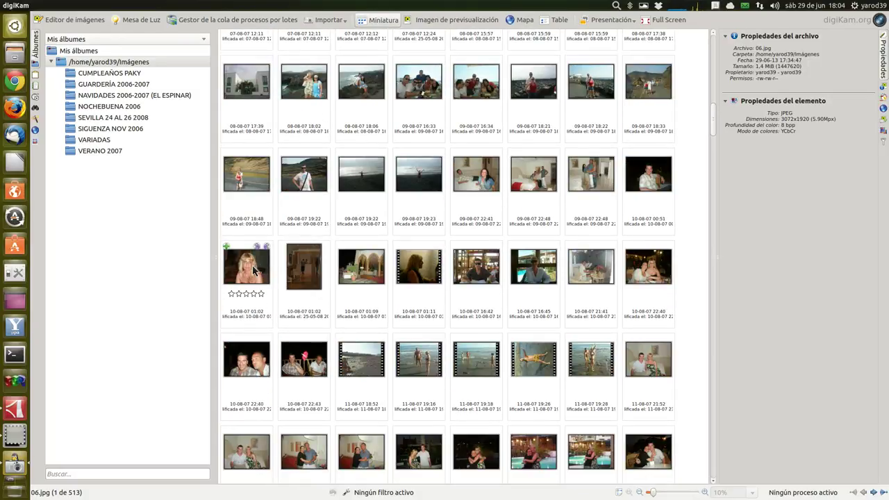
pyautogui.click(429, 362)
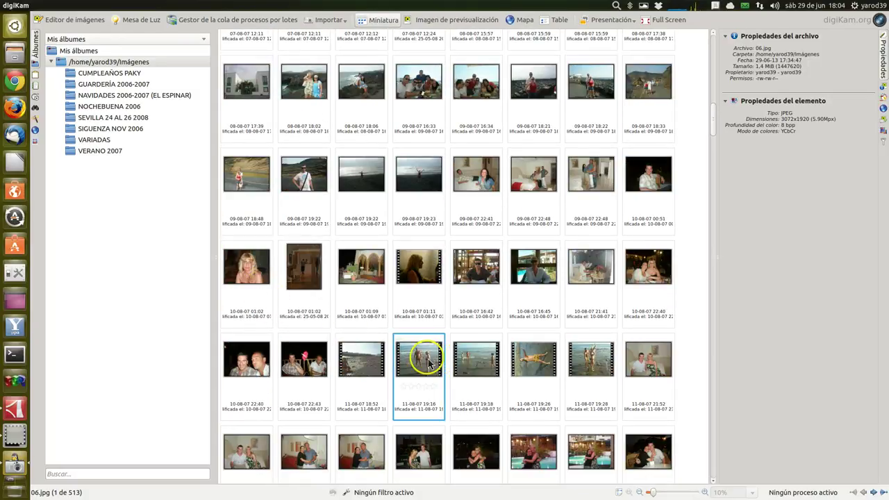
pyautogui.click(299, 299)
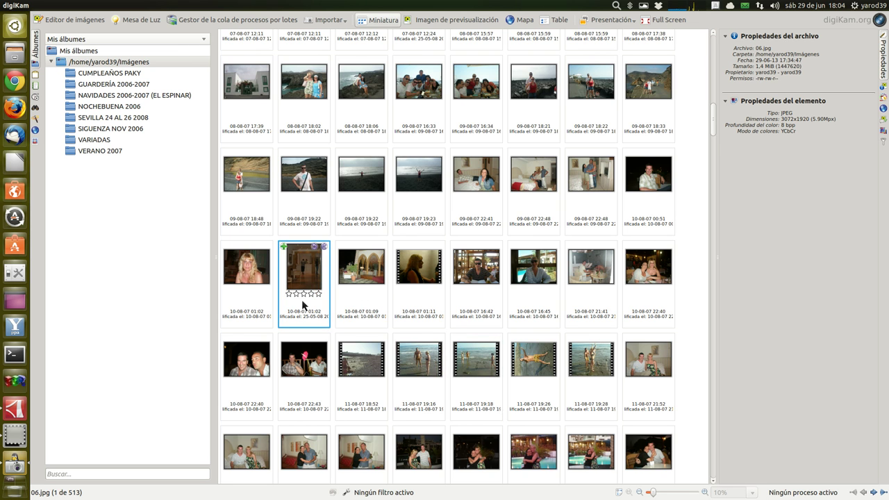
pyautogui.scroll(3, 301, 304)
pyautogui.scroll(10, 302, 306)
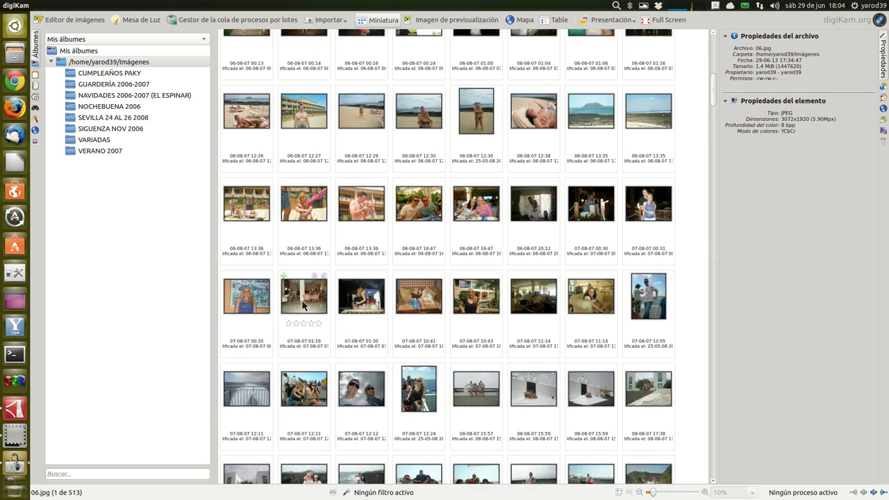
pyautogui.scroll(5, 302, 306)
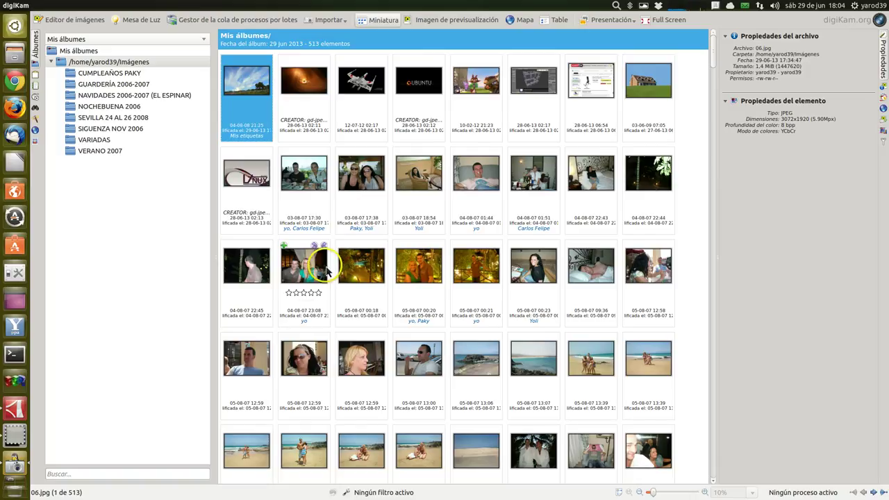
# Examine the tagged photos at the start of the album and the August 2007 photo and video thumbnails again
pyautogui.click(317, 218)
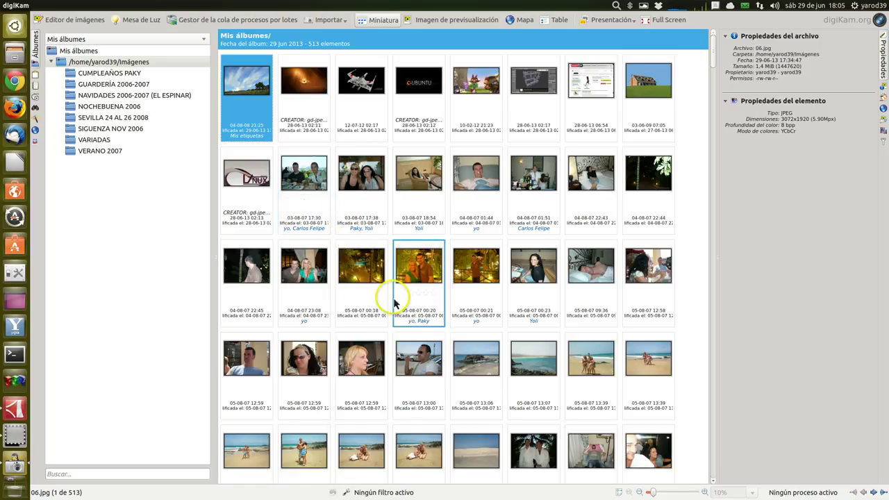
pyautogui.scroll(-3, 396, 299)
pyautogui.scroll(-5, 394, 302)
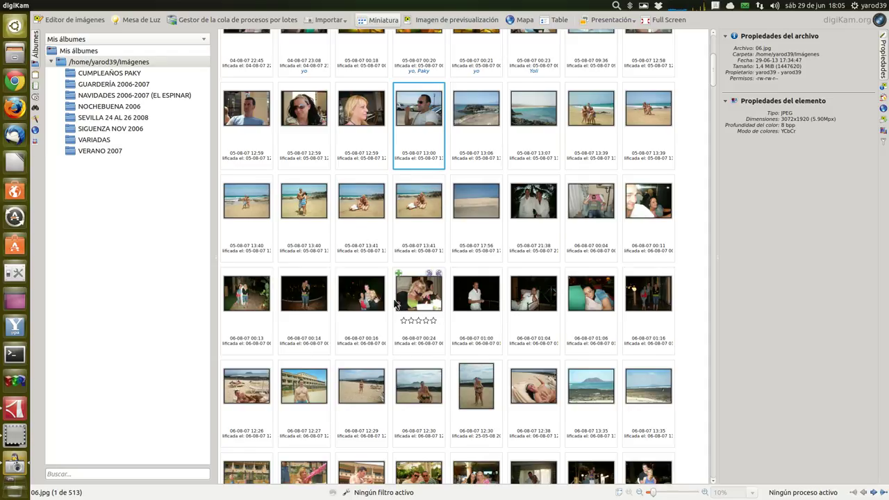
pyautogui.scroll(-5, 395, 302)
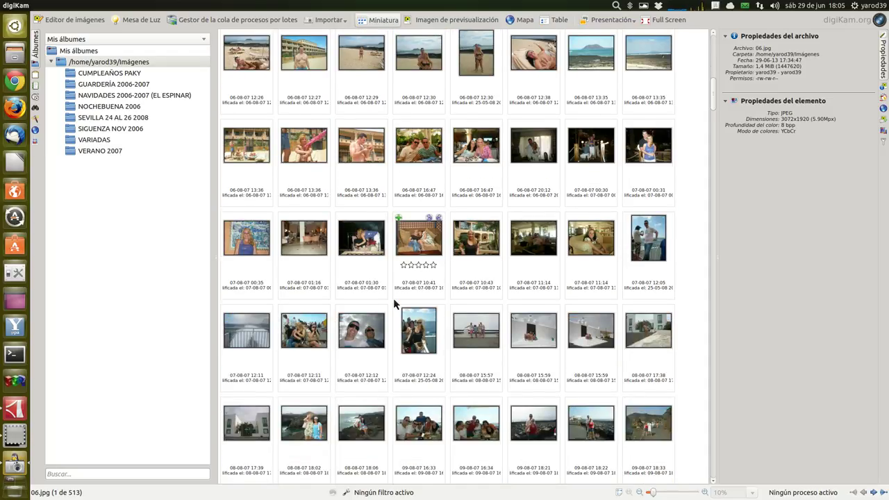
pyautogui.scroll(-3, 395, 302)
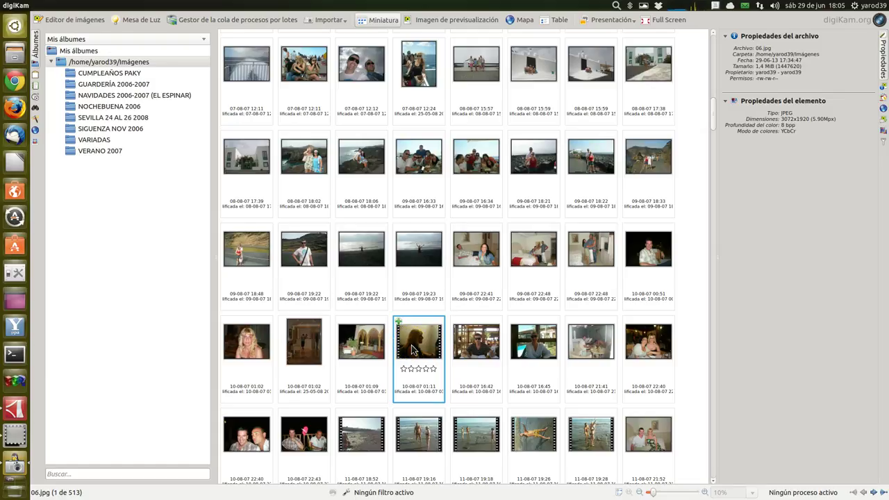
pyautogui.scroll(6, 412, 350)
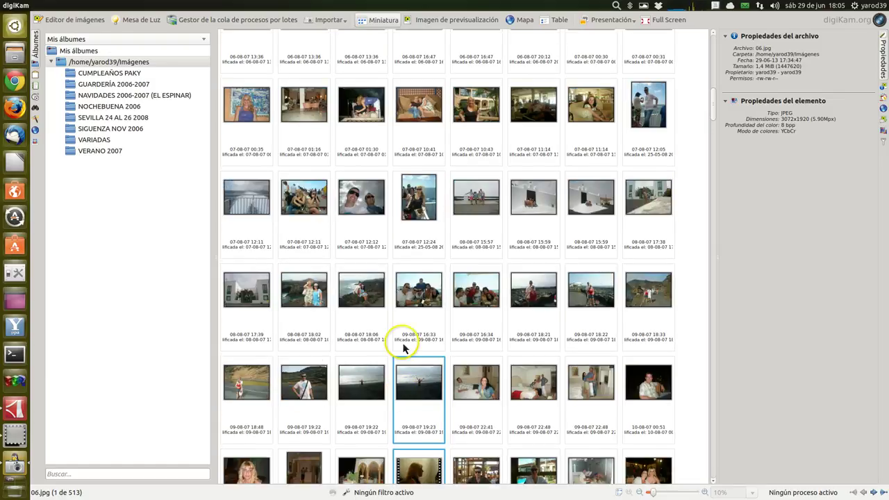
# Return to the start of the Imágenes album, view the orange Ubuntu wallpaper in the image editor, and close the editor
pyautogui.scroll(7, 403, 348)
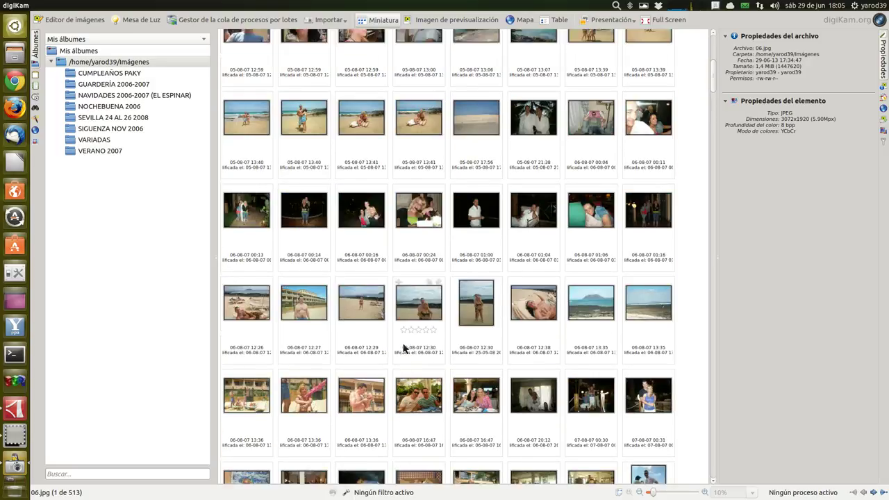
pyautogui.scroll(2, 403, 348)
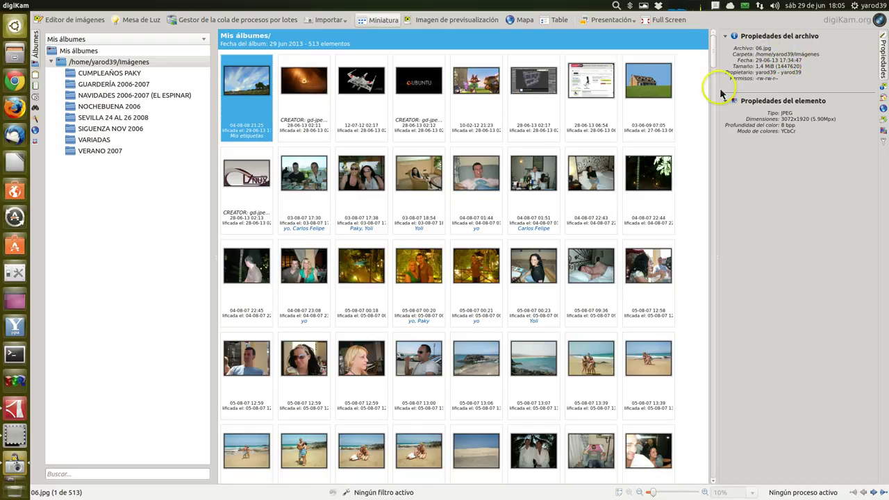
pyautogui.click(299, 98)
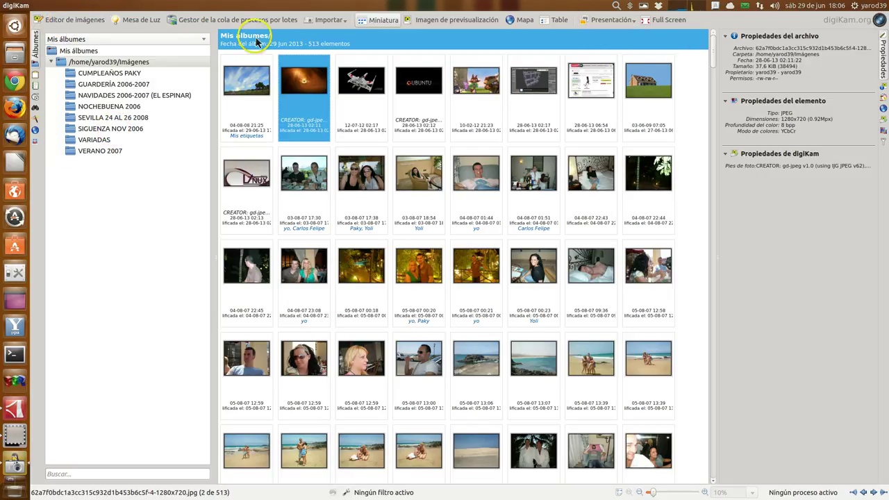
pyautogui.moveTo(54, 10)
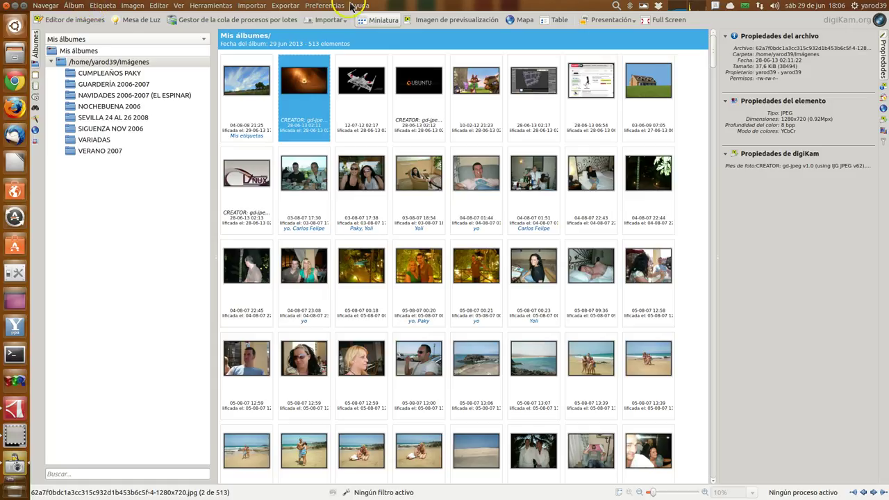
pyautogui.click(80, 21)
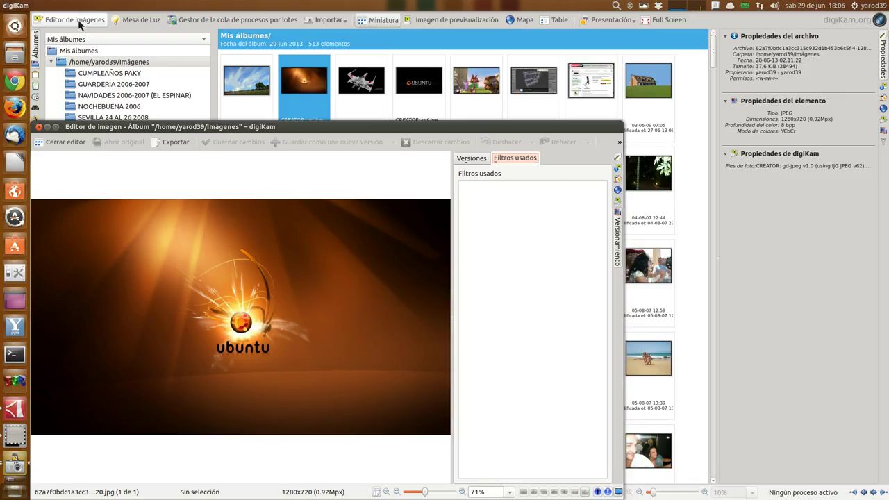
pyautogui.click(39, 128)
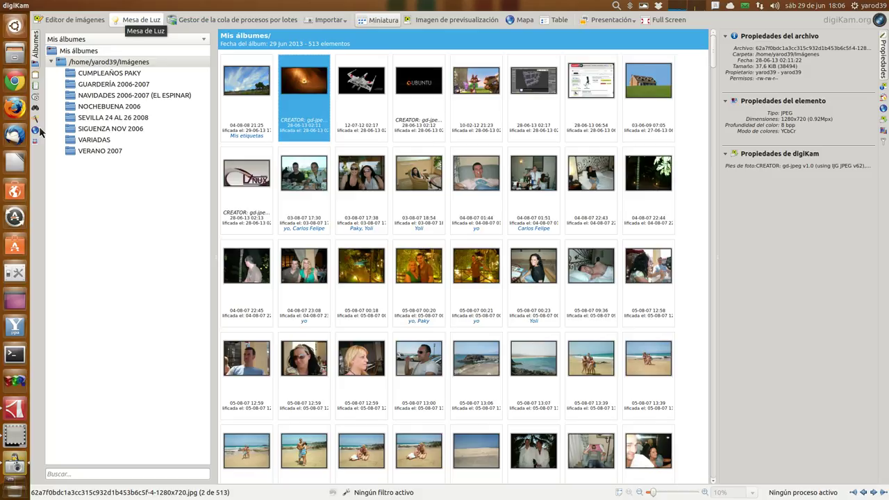
# View the orange Ubuntu wallpaper on the light table and in the batch queue manager, closing each window after inspection
pyautogui.click(127, 22)
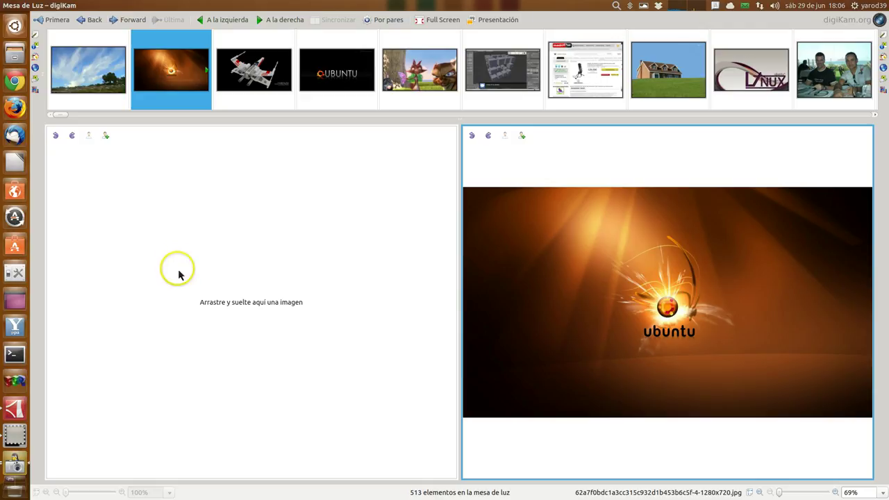
pyautogui.moveTo(53, 8)
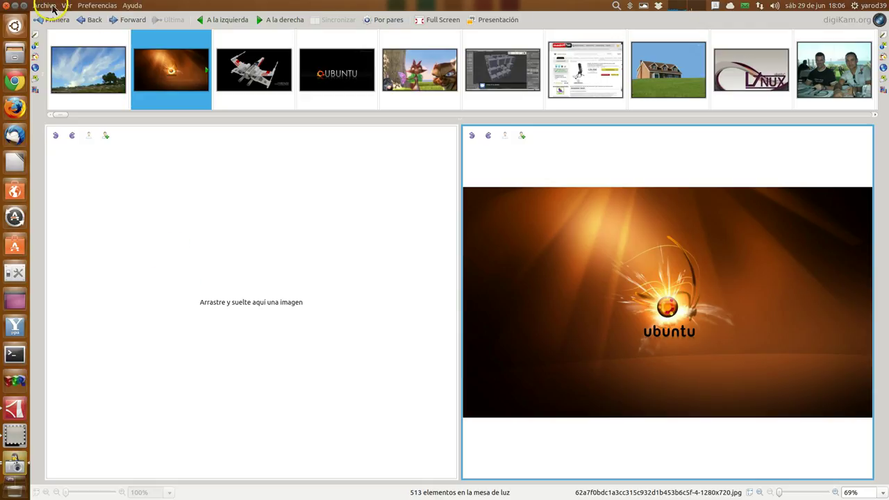
pyautogui.click(6, 7)
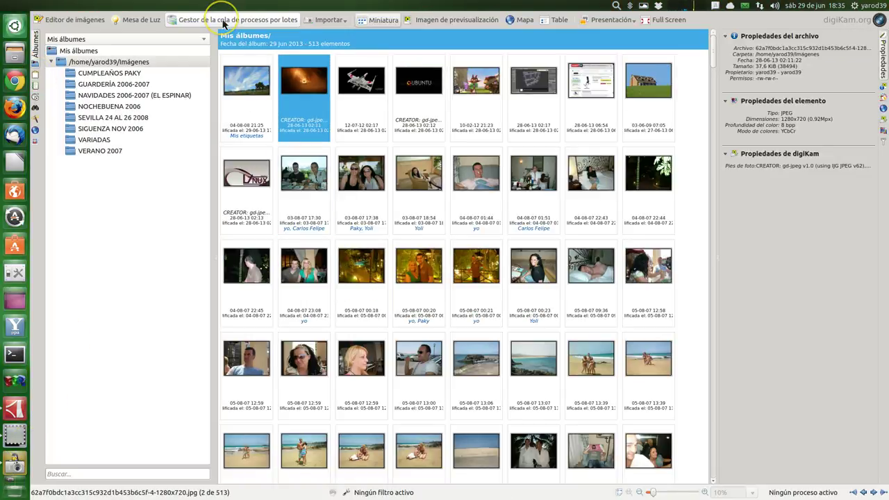
pyautogui.click(224, 21)
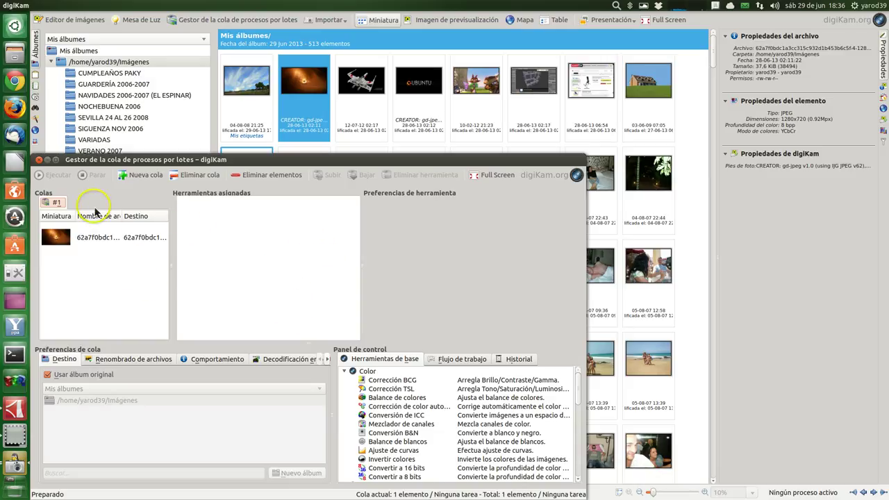
pyautogui.click(39, 160)
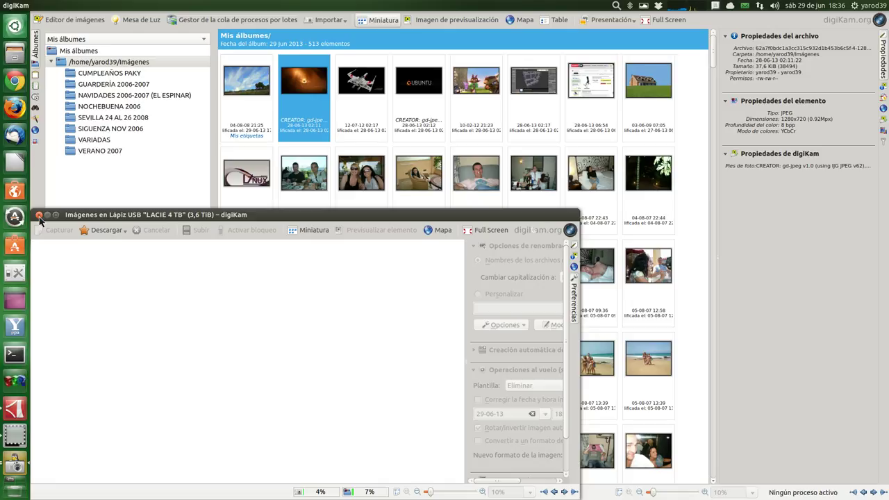
# Close the import window for the LACIE 4 TB USB drive, confirming cancellation of its current operation
pyautogui.click(39, 215)
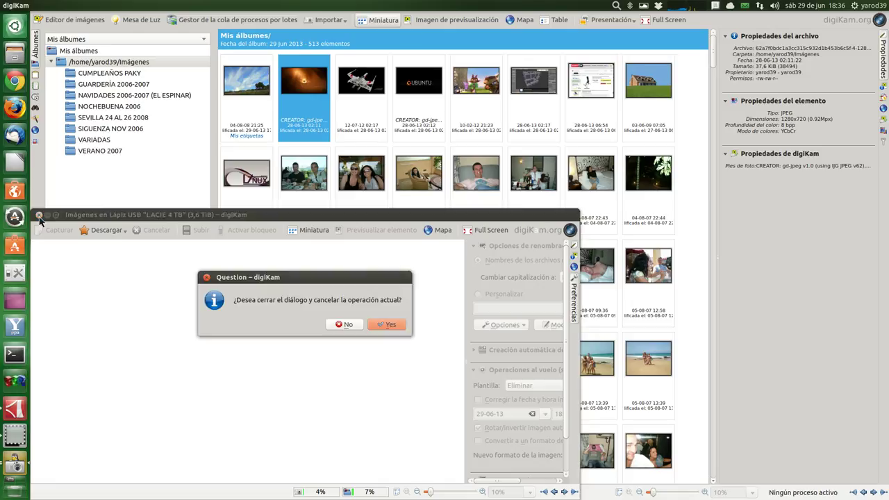
pyautogui.click(410, 321)
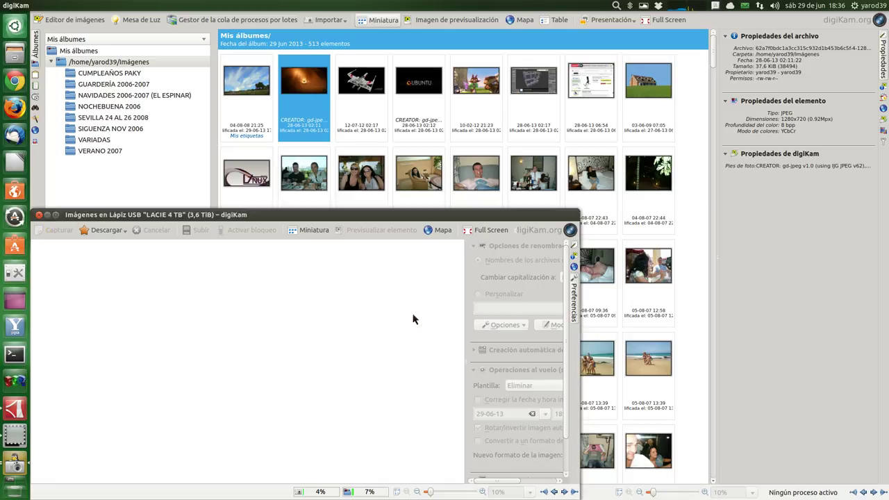
pyautogui.click(39, 215)
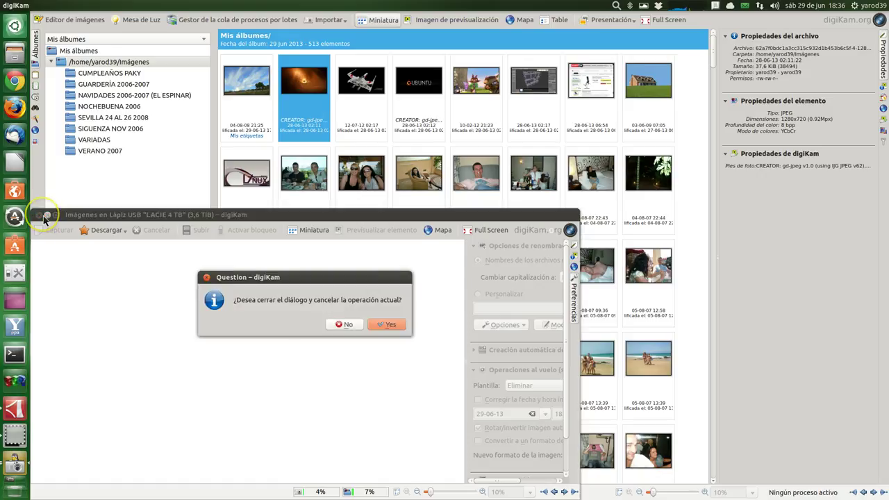
pyautogui.press('Return')
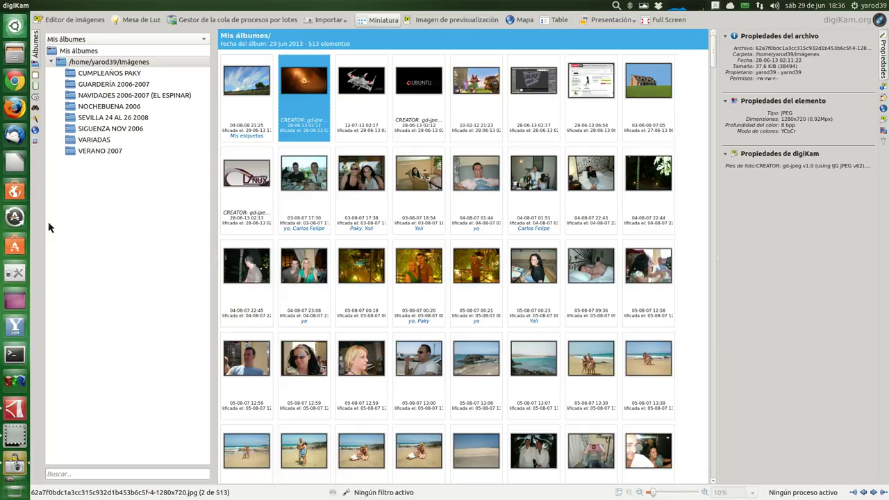
# Preview the album's first pictures at large size, from the sky landscape 06.jpg to the Blender screenshot
pyautogui.click(380, 28)
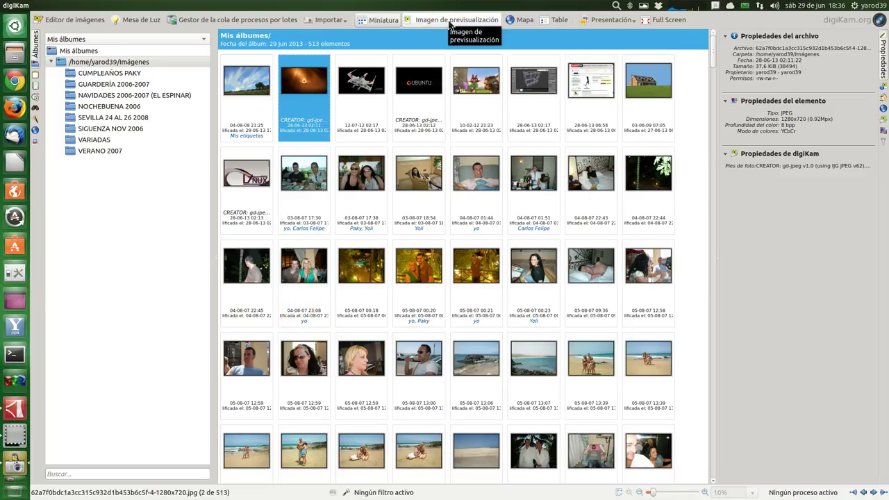
pyautogui.click(450, 21)
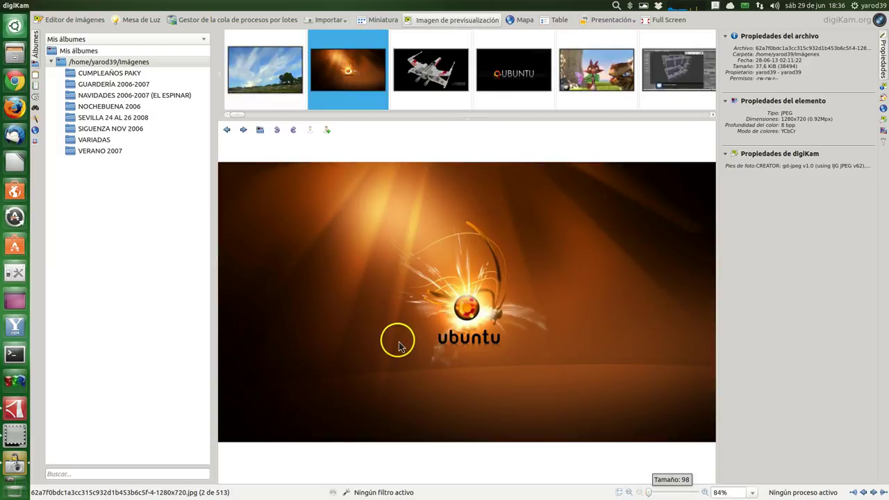
pyautogui.click(262, 84)
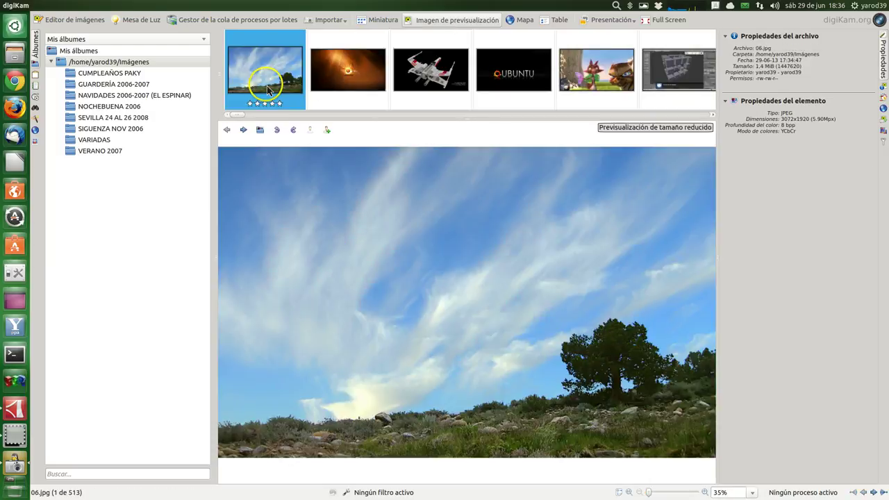
pyautogui.click(373, 87)
pyautogui.click(414, 84)
pyautogui.click(515, 93)
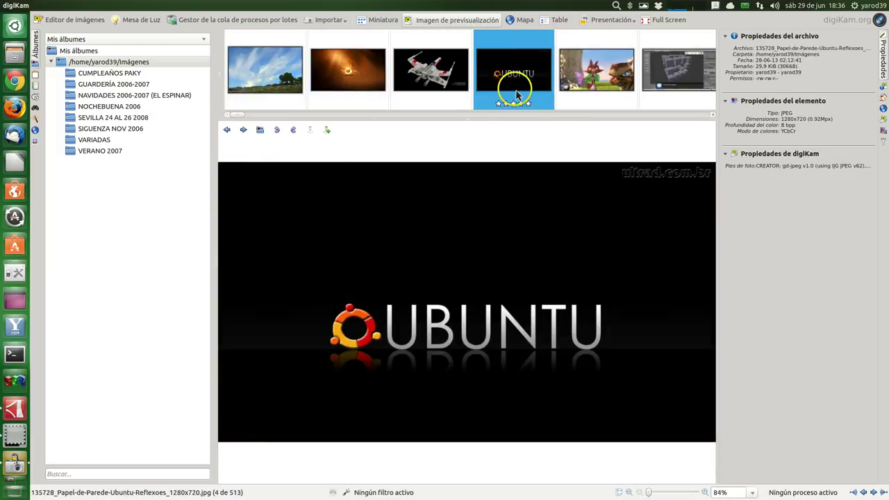
pyautogui.click(587, 85)
pyautogui.click(661, 87)
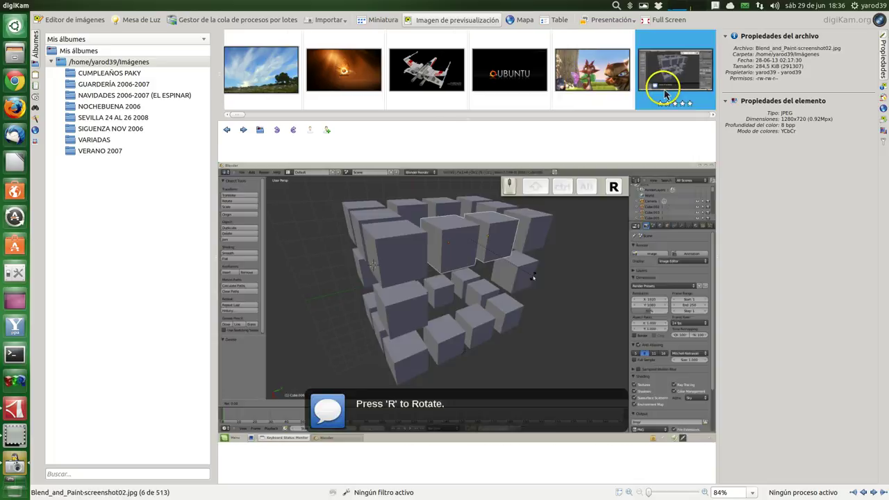
# Preview the web shop screenshot, the house picture and the P8030001 and P8030003 photos, and return to the thumbnail view
pyautogui.click(664, 92)
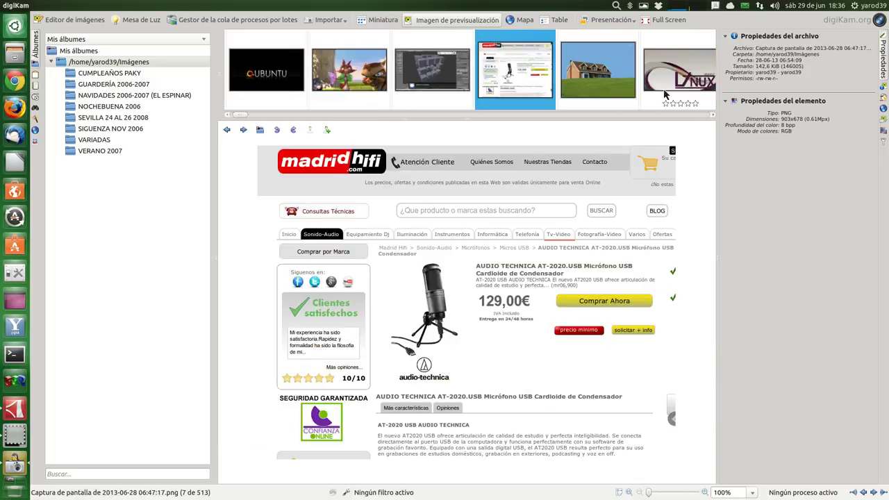
pyautogui.click(594, 89)
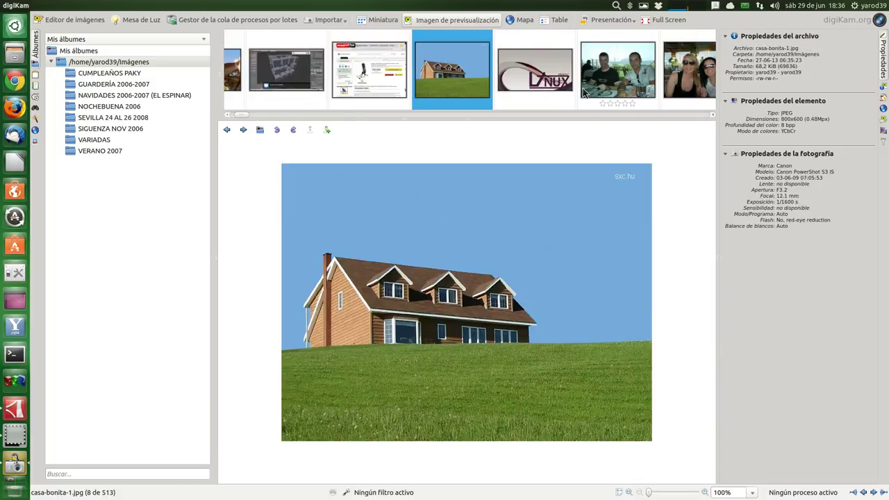
pyautogui.click(535, 83)
pyautogui.click(537, 82)
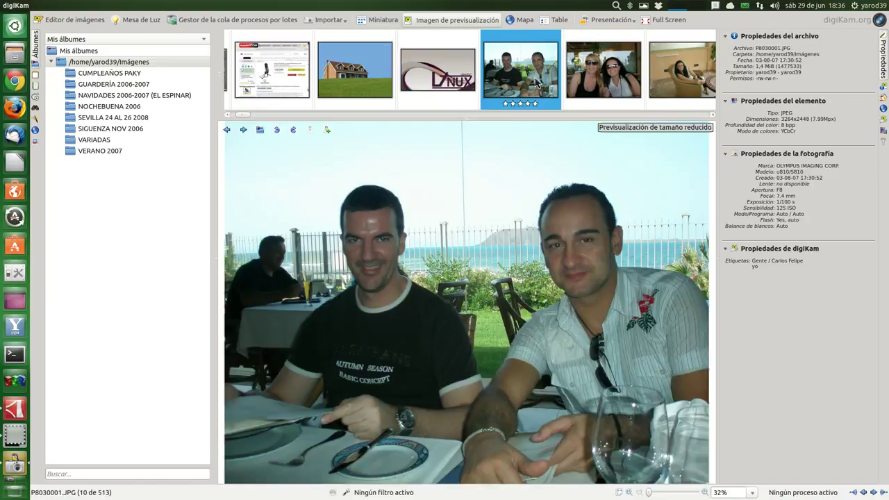
pyautogui.click(458, 80)
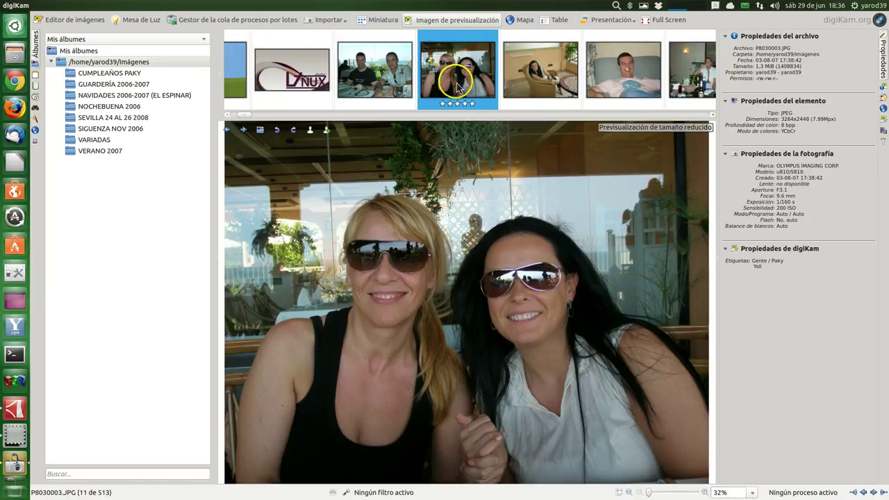
pyautogui.click(383, 20)
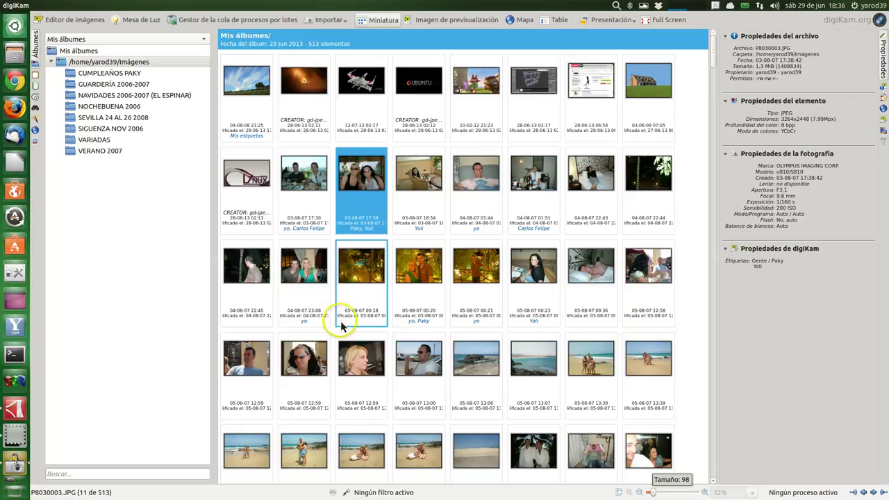
# Inspect the map view of the album and browse its photos in the table view
pyautogui.click(521, 20)
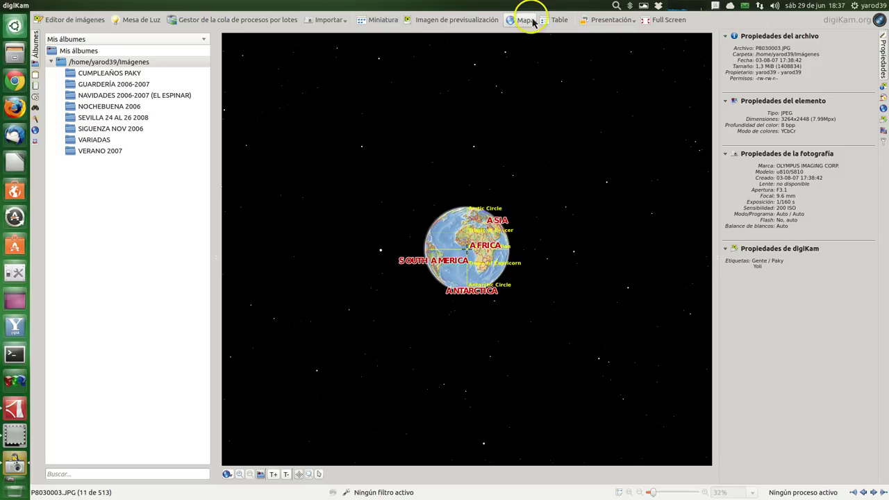
pyautogui.click(379, 20)
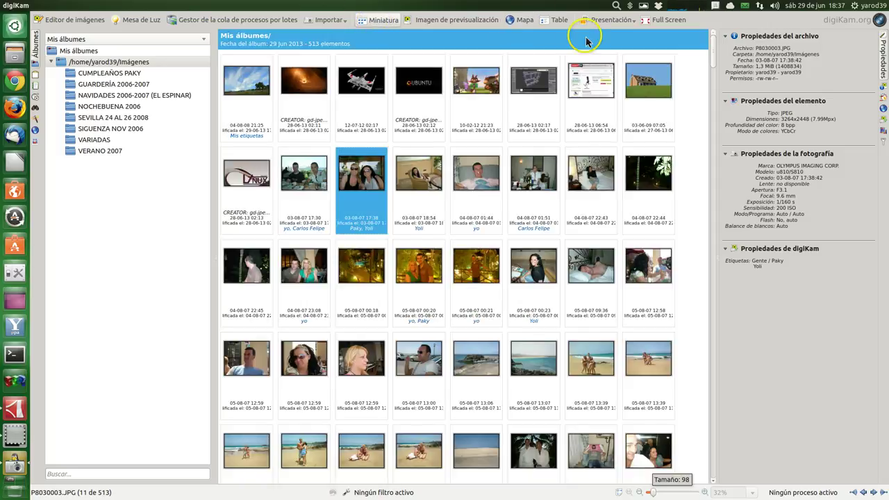
pyautogui.click(557, 20)
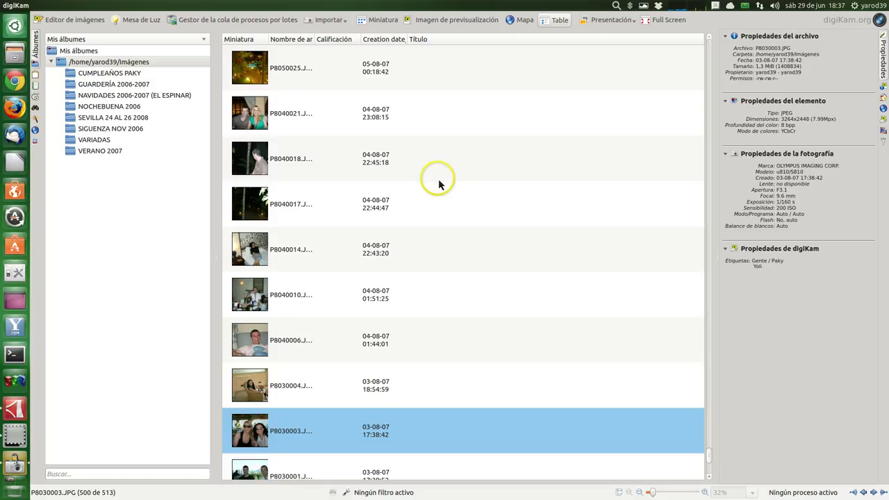
pyautogui.scroll(-5, 438, 184)
pyautogui.scroll(10, 439, 187)
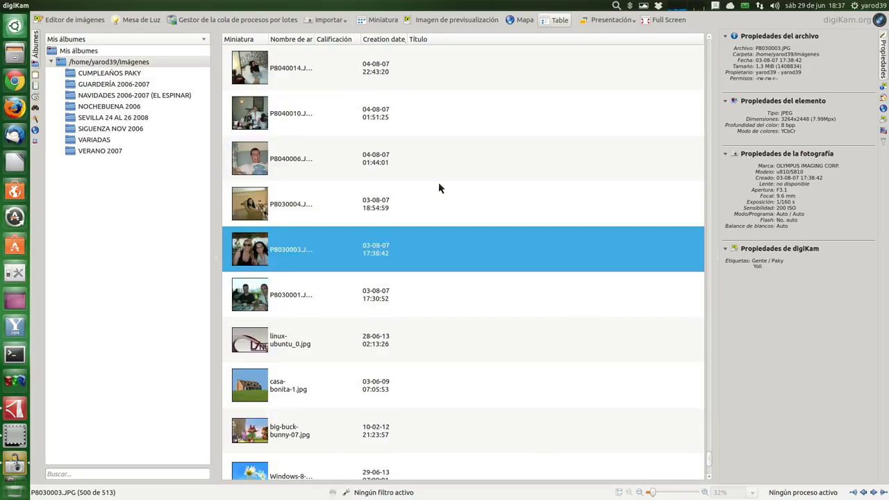
pyautogui.scroll(10, 438, 188)
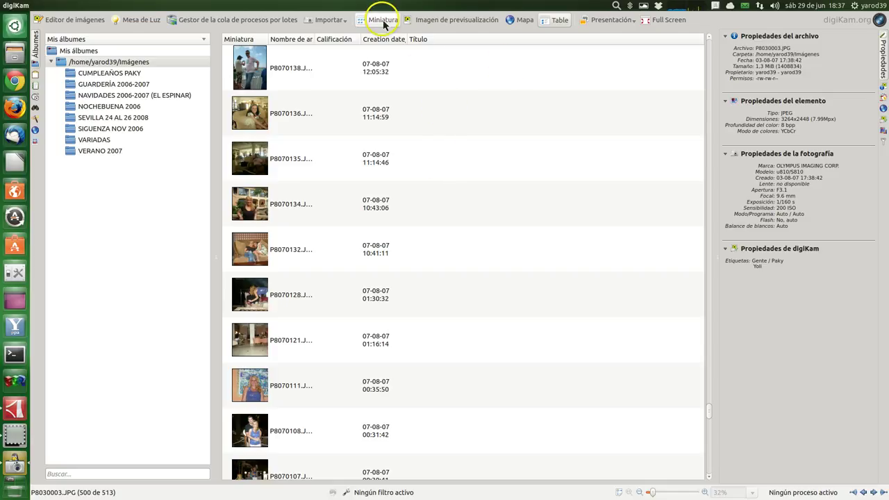
# Review the slideshow options and try full-screen mode, returning to the windowed thumbnail view
pyautogui.click(601, 22)
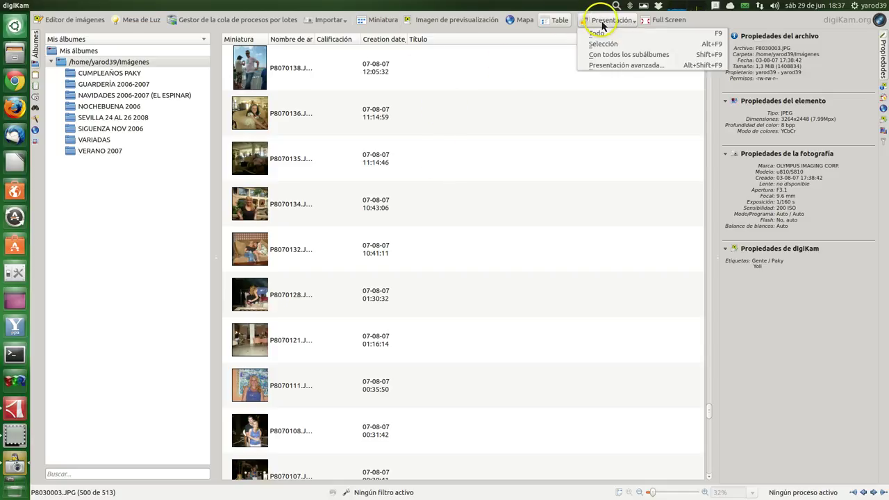
pyautogui.click(610, 68)
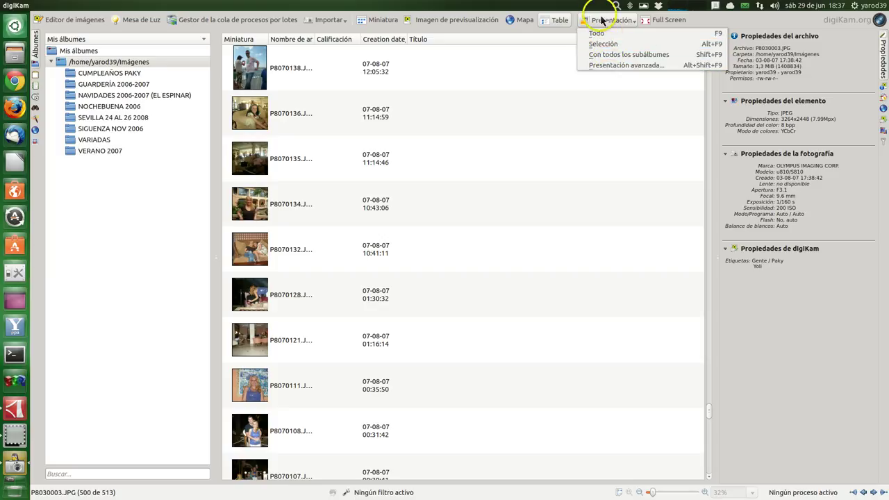
pyautogui.click(651, 21)
pyautogui.click(651, 21)
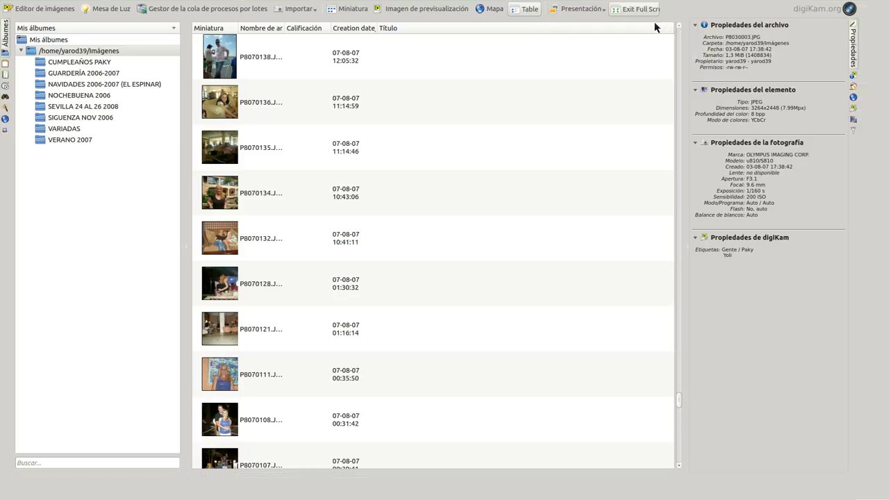
pyautogui.click(640, 10)
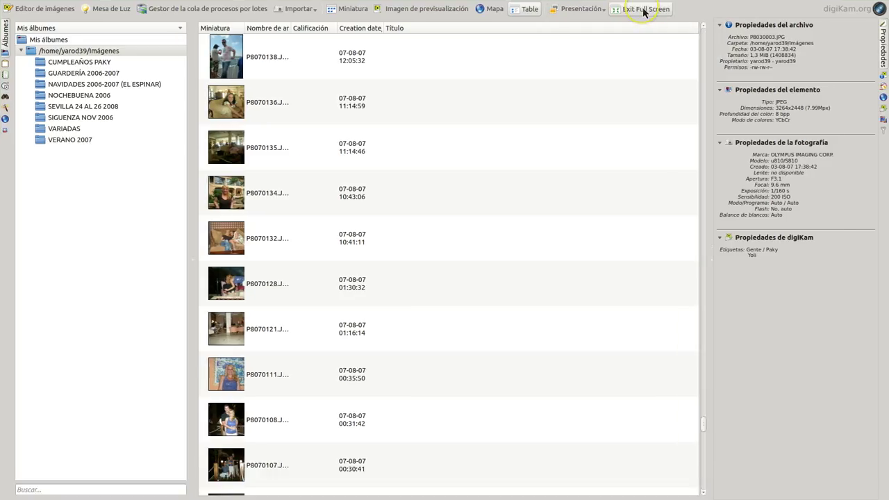
pyautogui.click(382, 19)
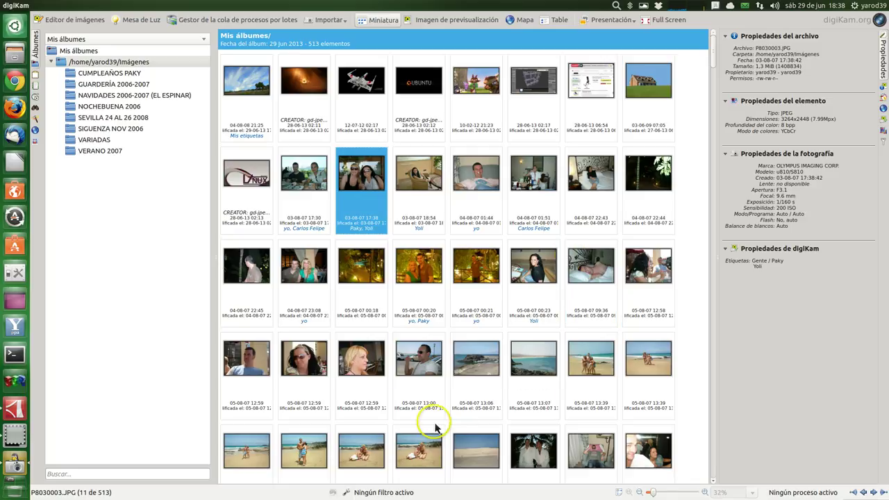
pyautogui.moveTo(316, 206)
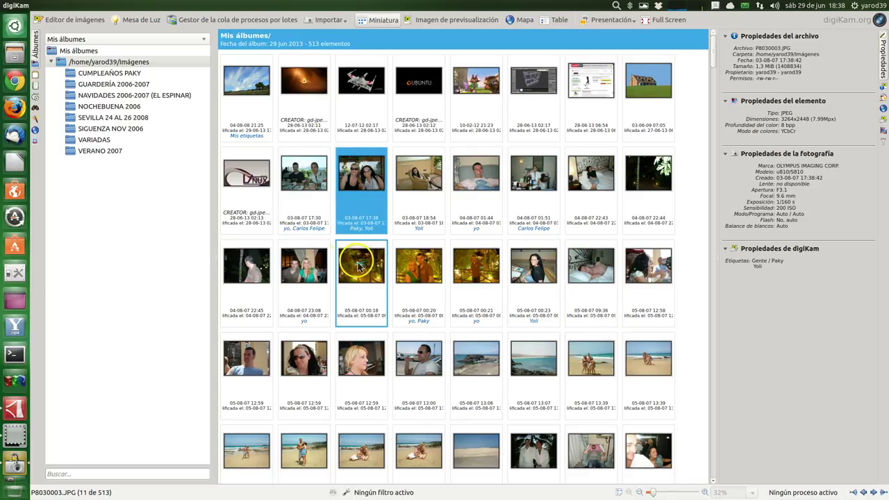
pyautogui.scroll(-1, 368, 288)
pyautogui.scroll(1, 368, 288)
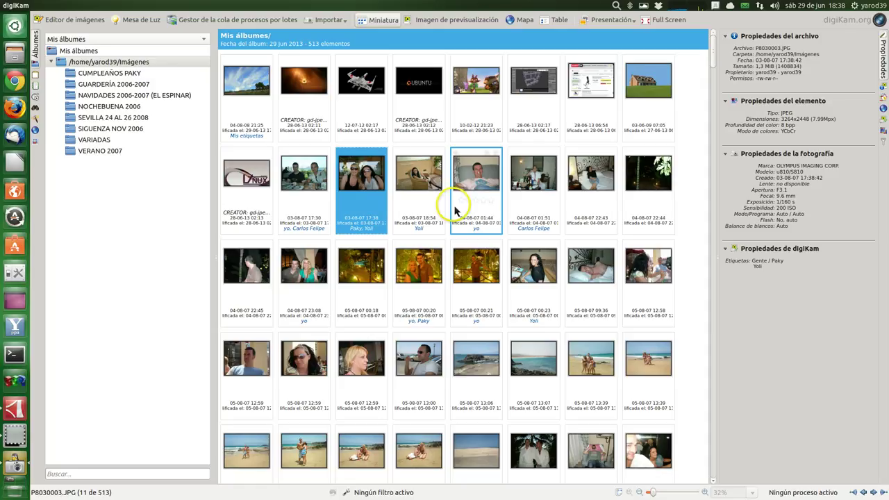
pyautogui.click(362, 284)
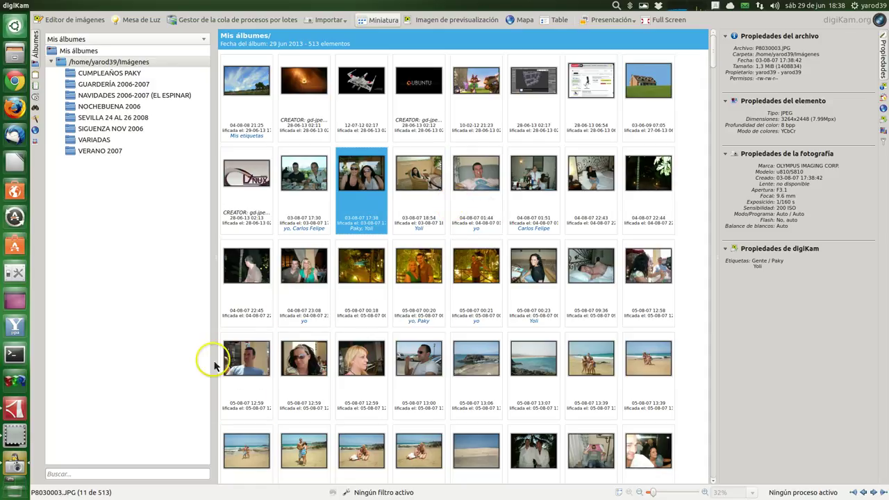
pyautogui.click(136, 420)
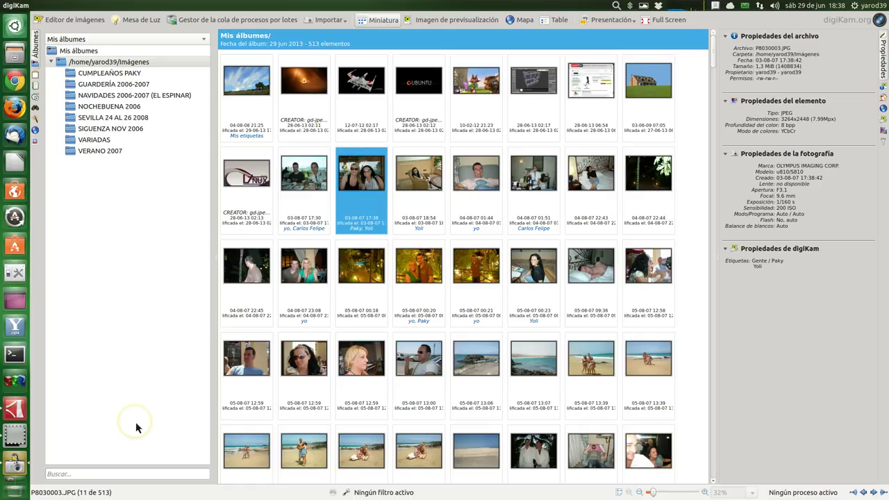